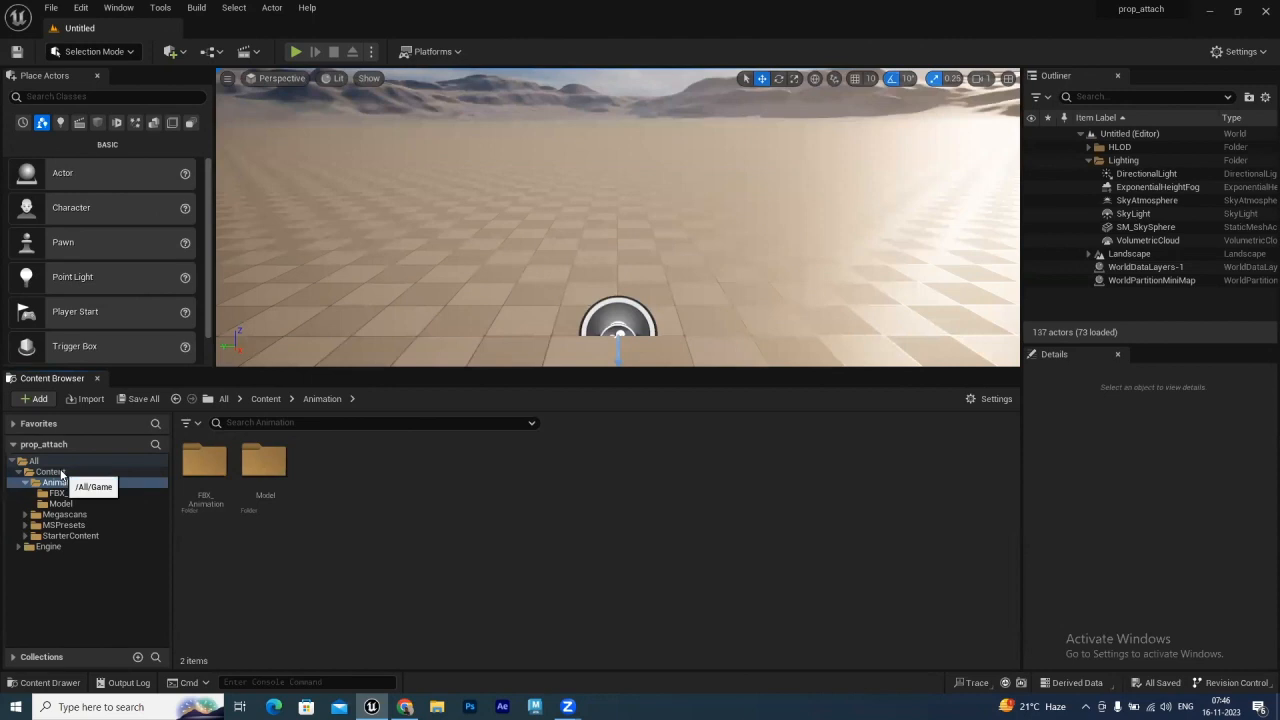
# Browse the project's Content folders and open the Animation/Model folder
pyautogui.click(60, 474)
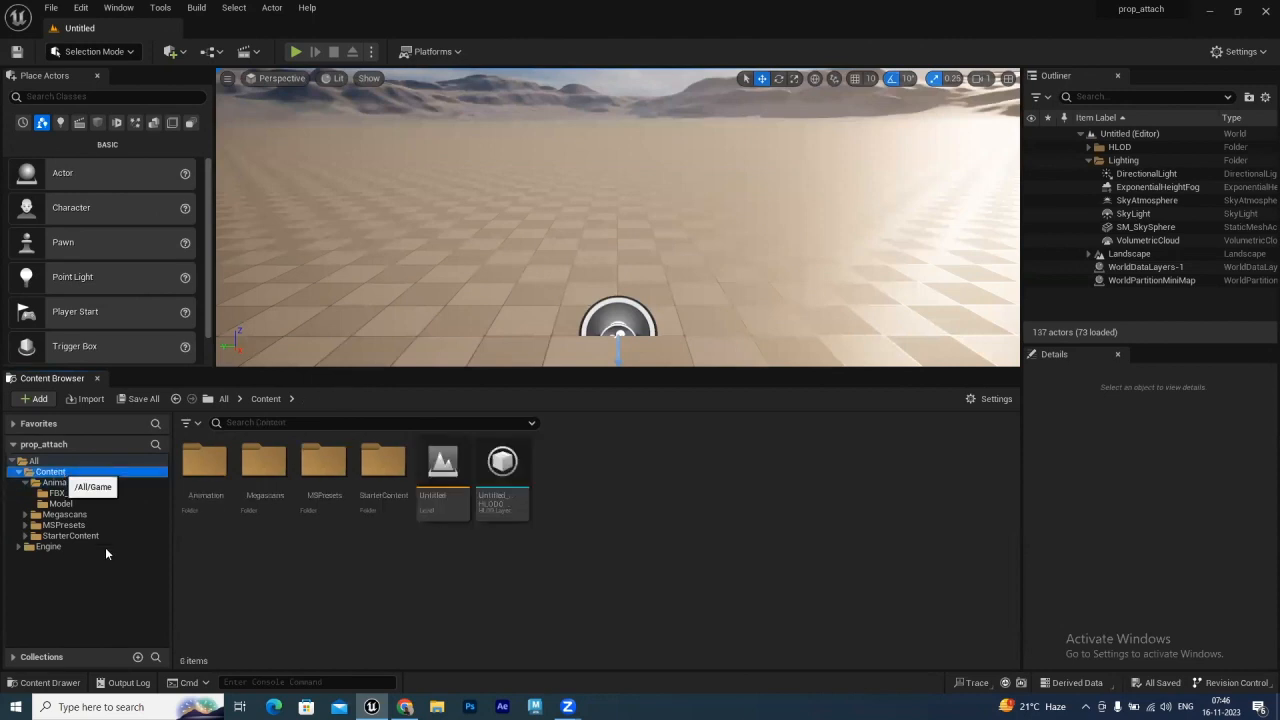
pyautogui.click(56, 483)
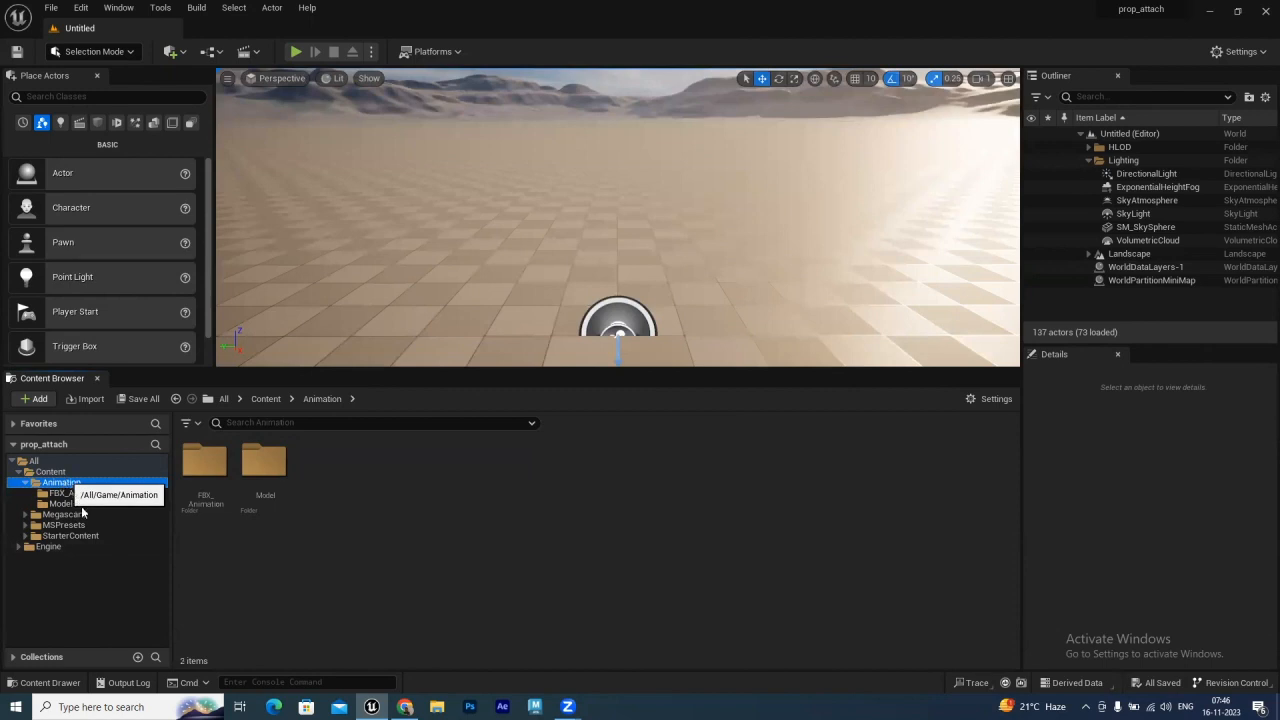
pyautogui.click(70, 504)
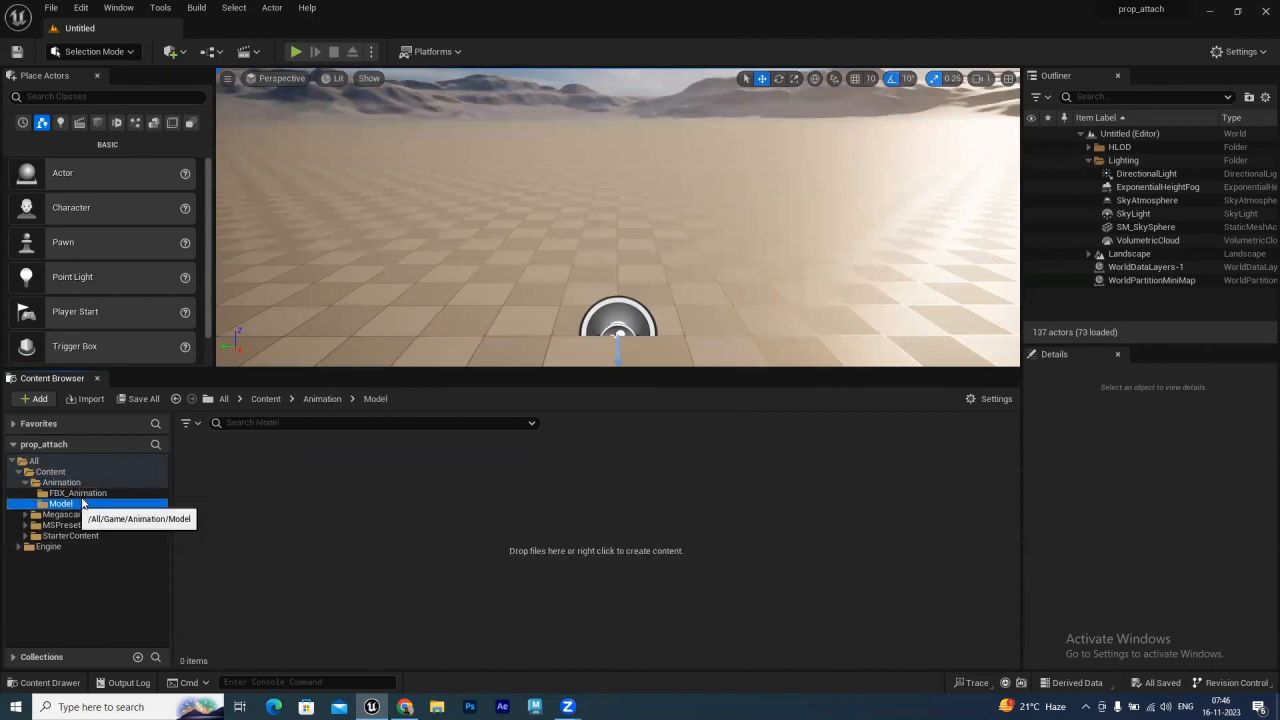
pyautogui.click(80, 493)
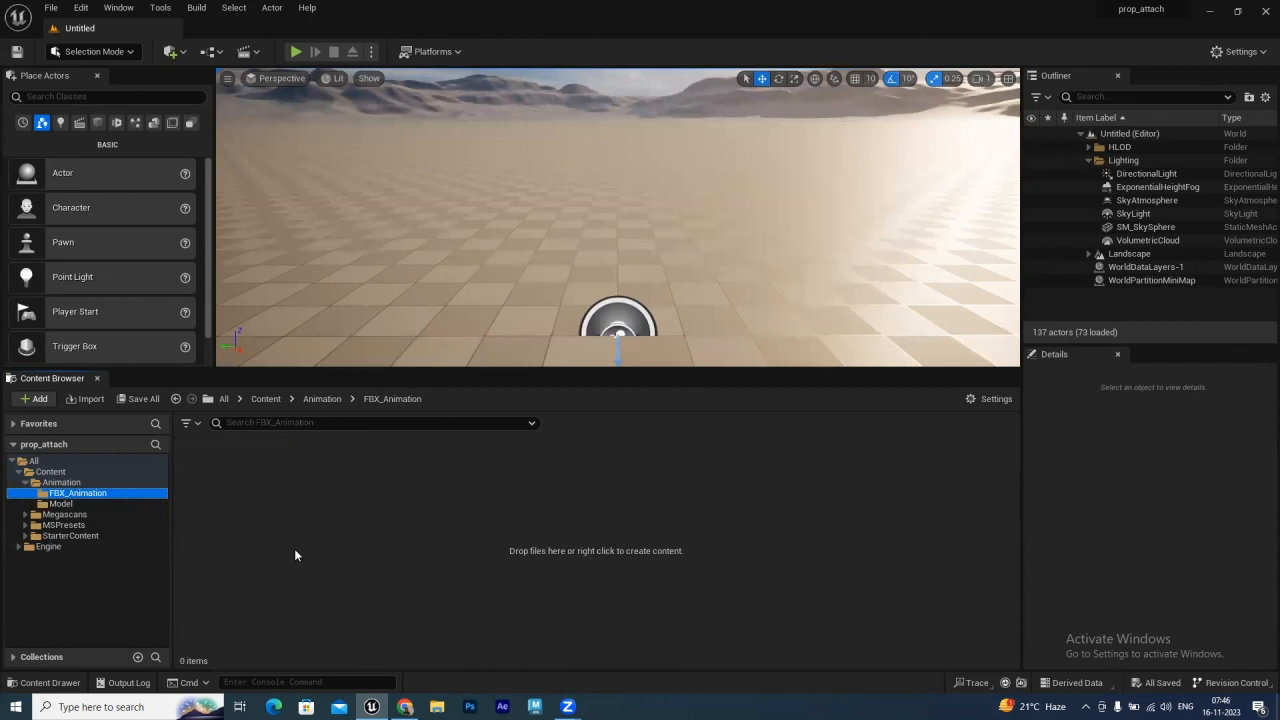
pyautogui.click(67, 506)
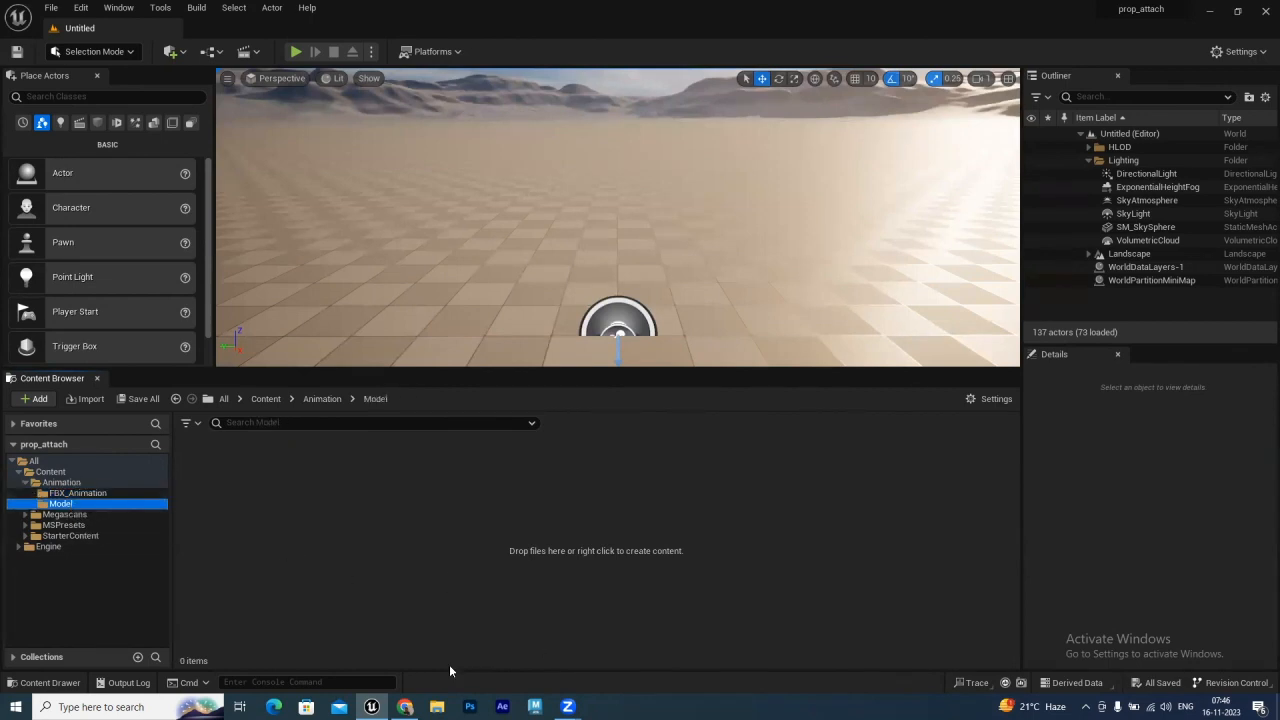
# Switch to Mixamo in the browser and select the AJ character
pyautogui.click(404, 706)
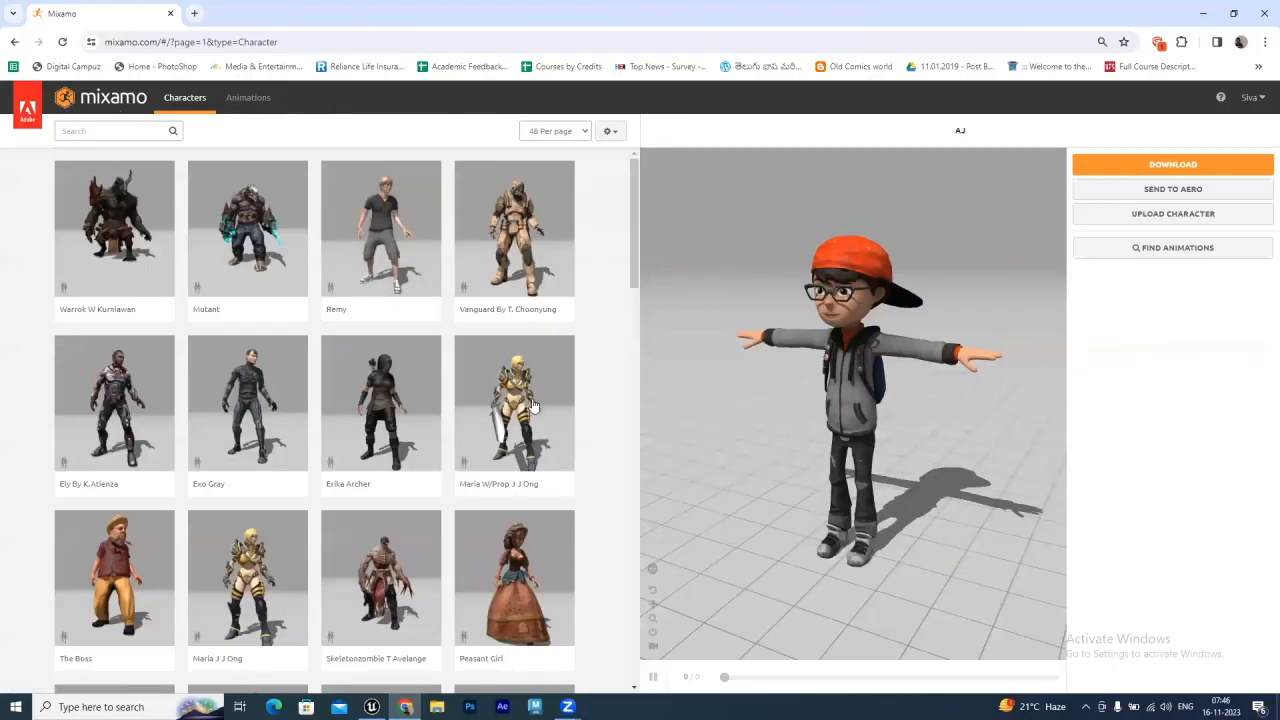
pyautogui.scroll(-7, 633, 300)
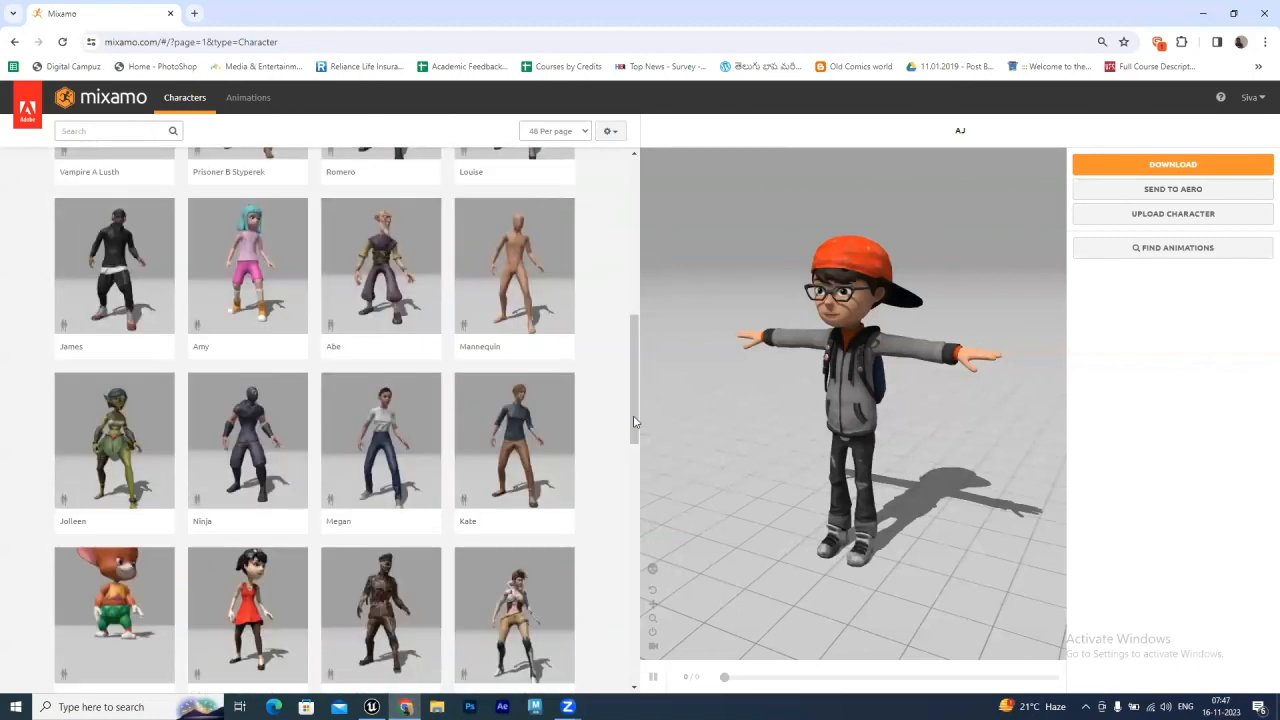
pyautogui.scroll(-5, 633, 419)
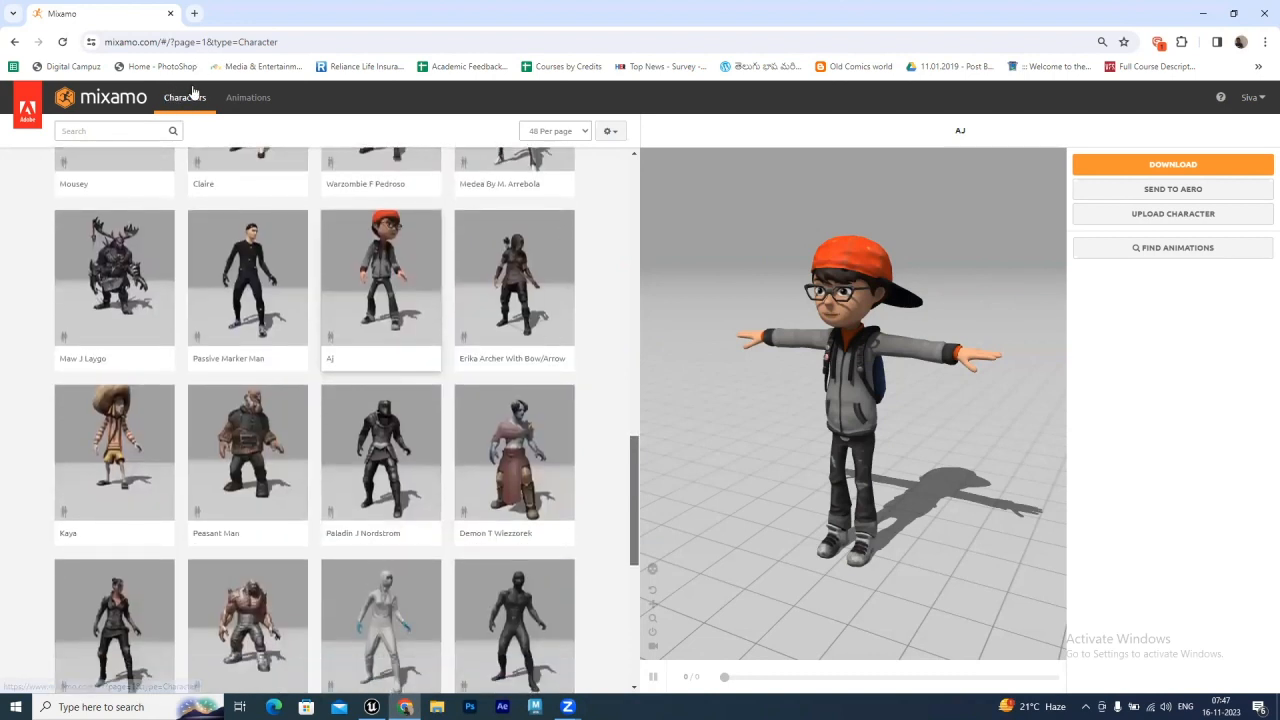
pyautogui.click(390, 273)
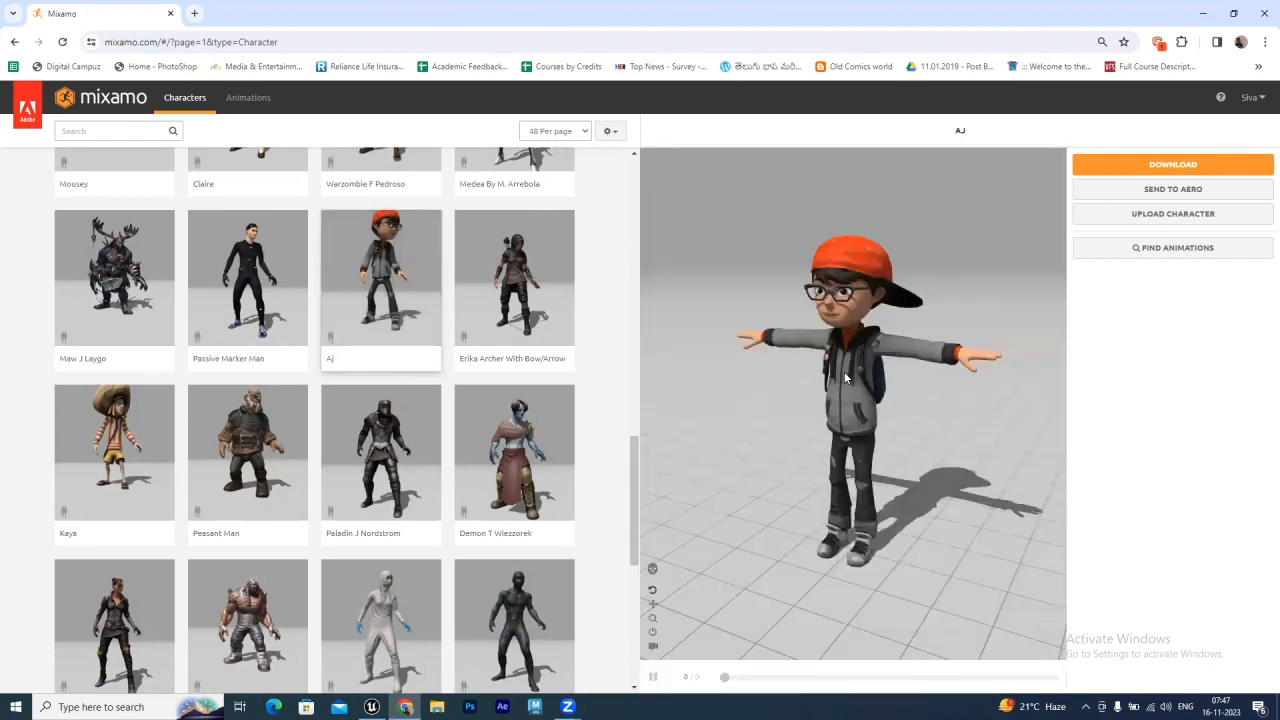
# Download the AJ character as FBX Binary (.fbx) in T-pose
pyautogui.click(1158, 166)
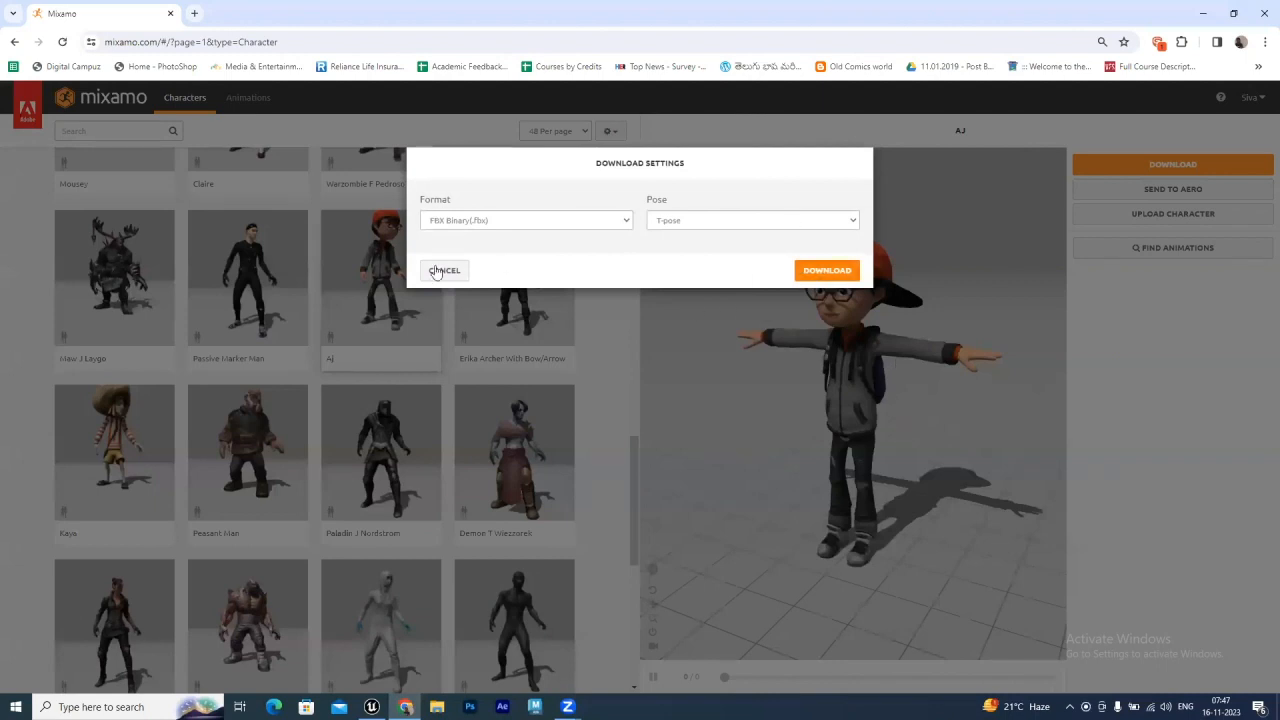
pyautogui.click(825, 271)
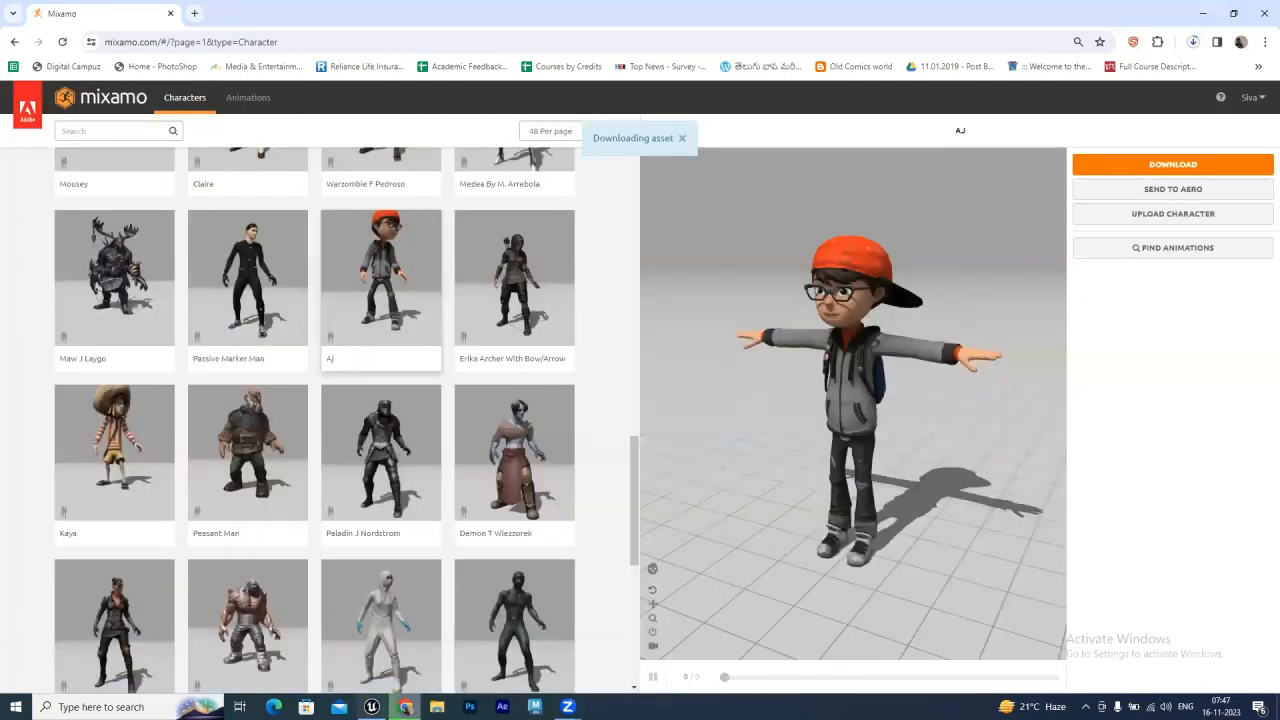
# Back in Unreal, start importing the downloaded Aj FBX file from Downloads into the Model folder
pyautogui.click(371, 706)
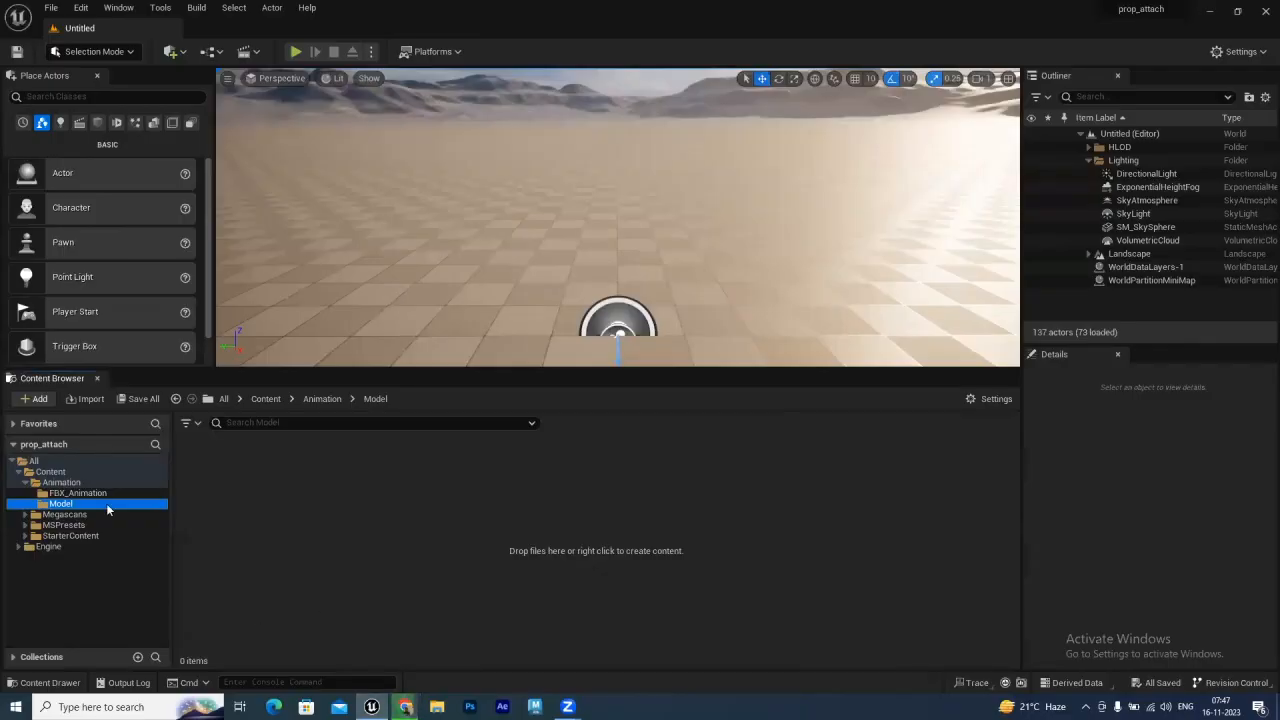
pyautogui.rightClick(275, 532)
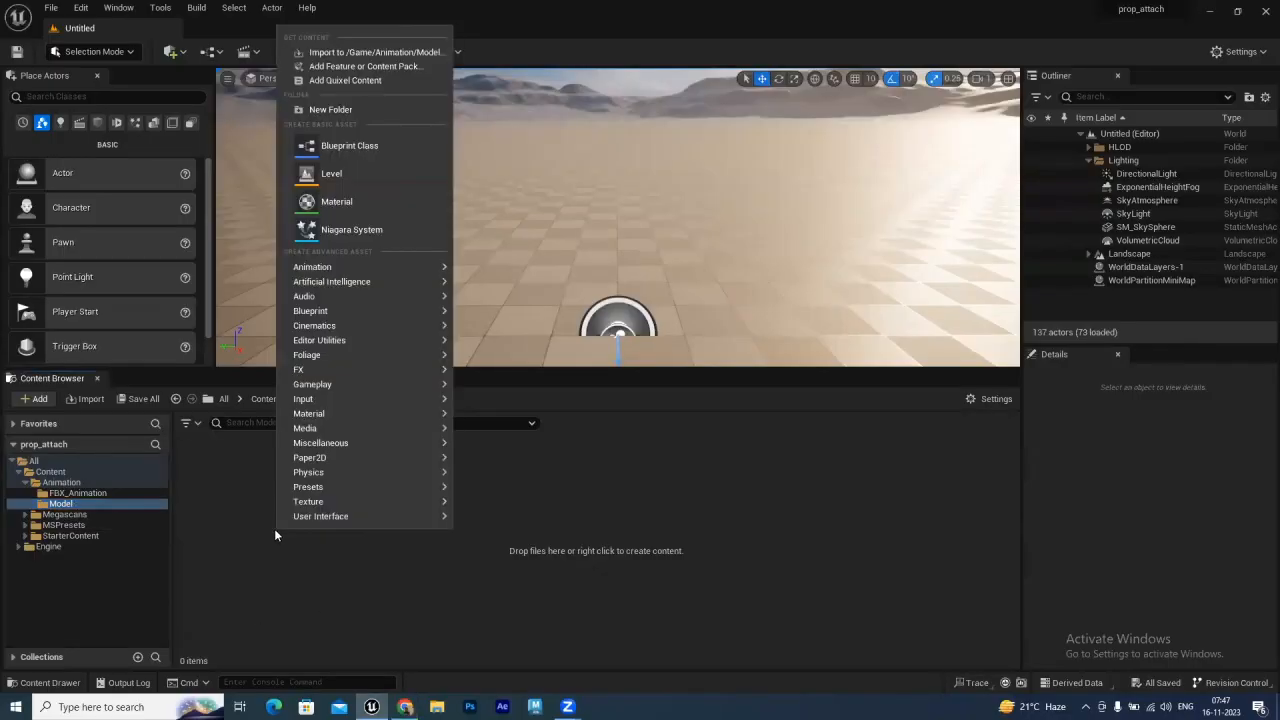
pyautogui.click(368, 55)
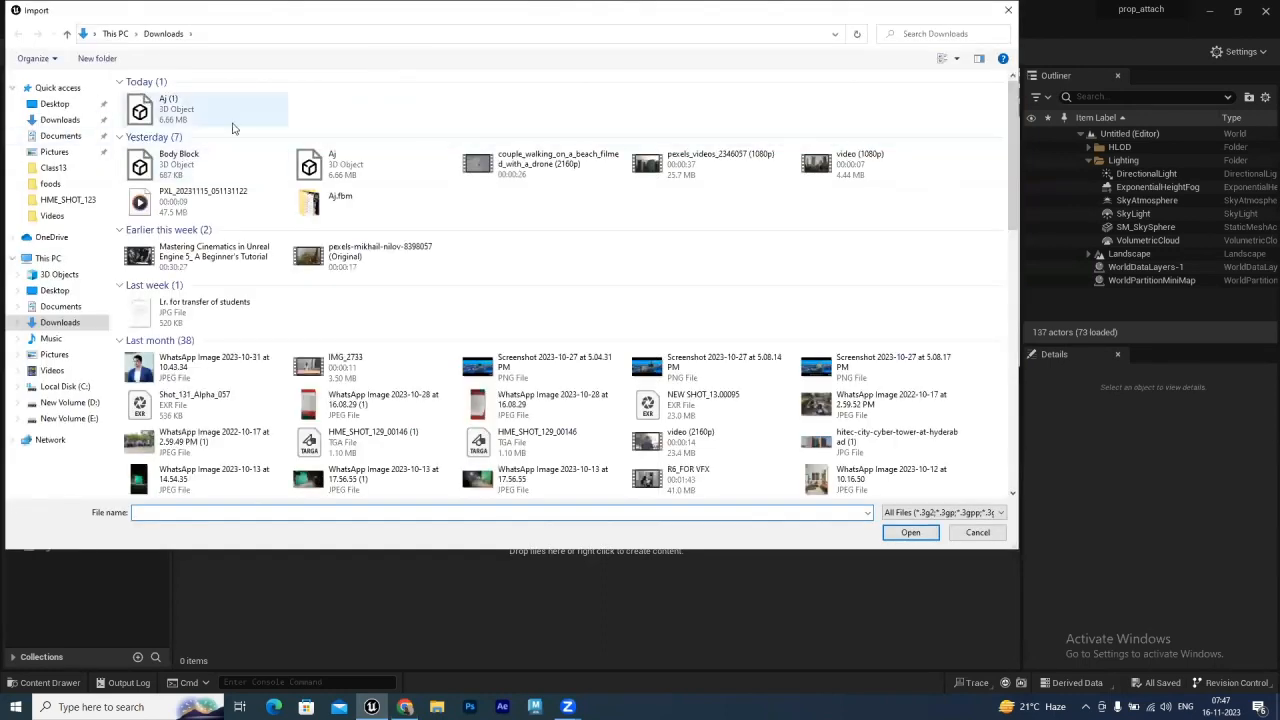
pyautogui.click(333, 171)
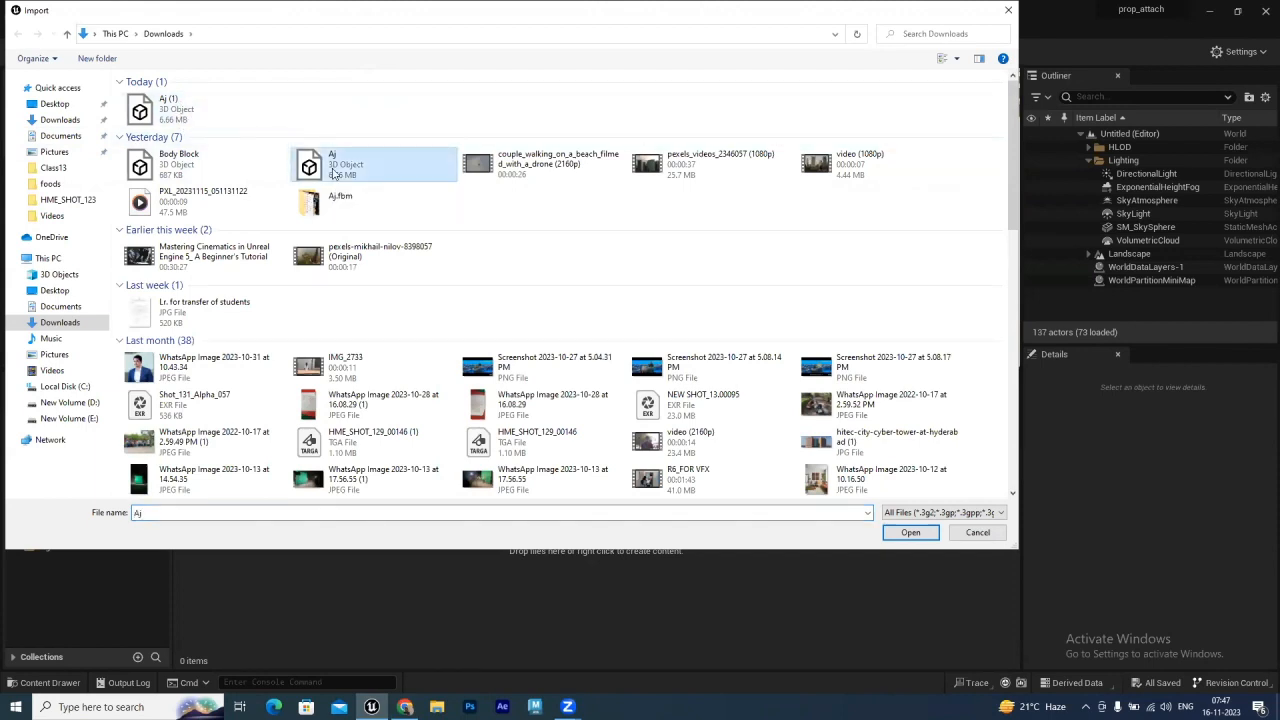
pyautogui.click(885, 532)
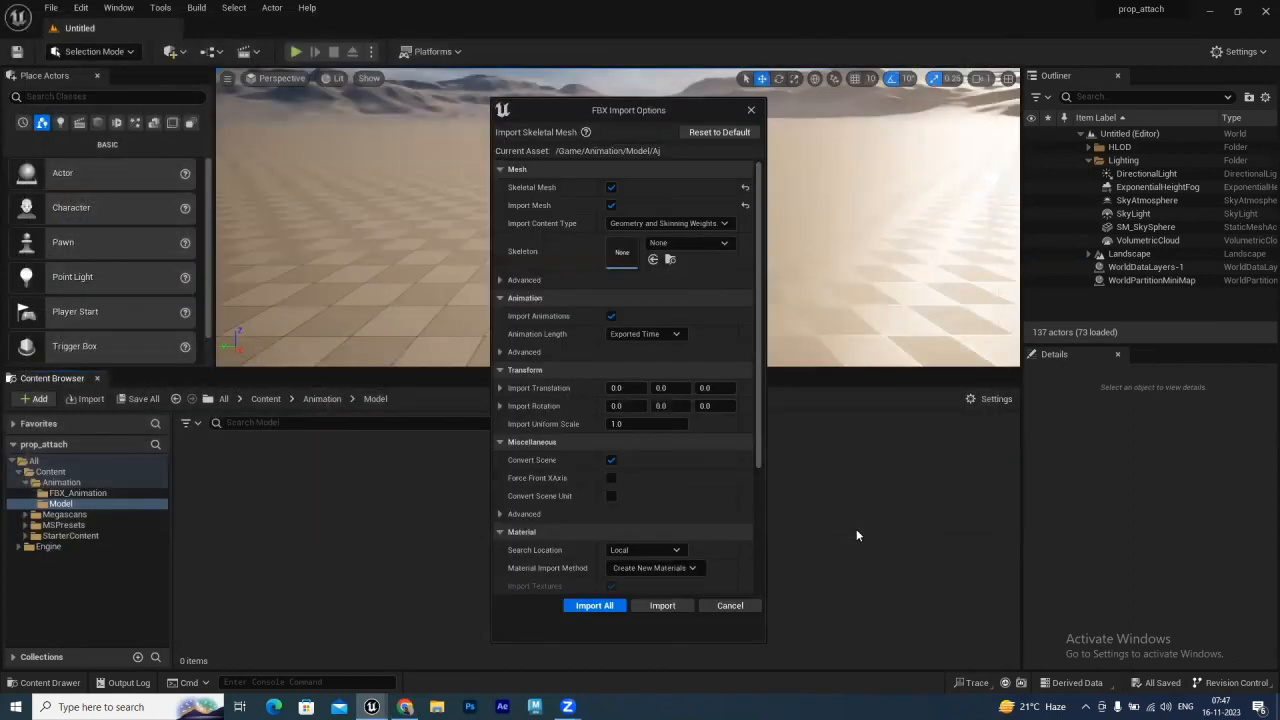
# Reset the FBX import options to default, import all, and close the message log
pyautogui.click(720, 132)
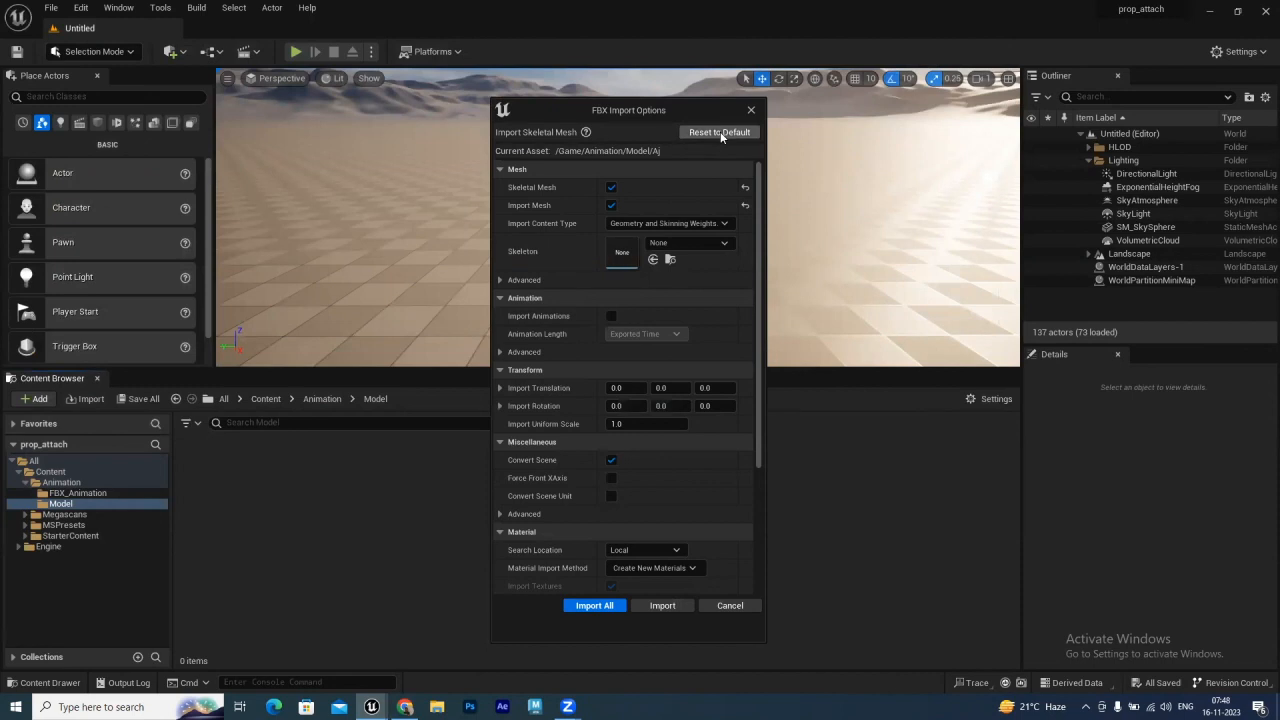
pyautogui.click(596, 606)
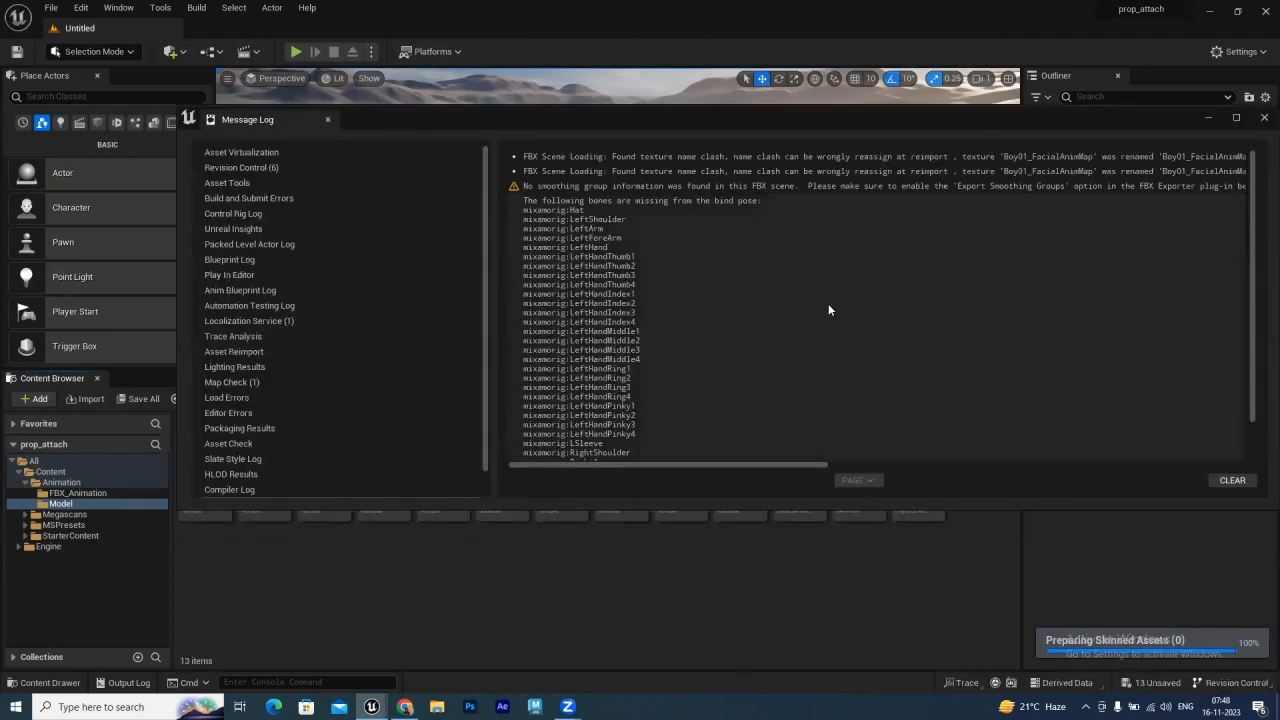
pyautogui.click(1264, 117)
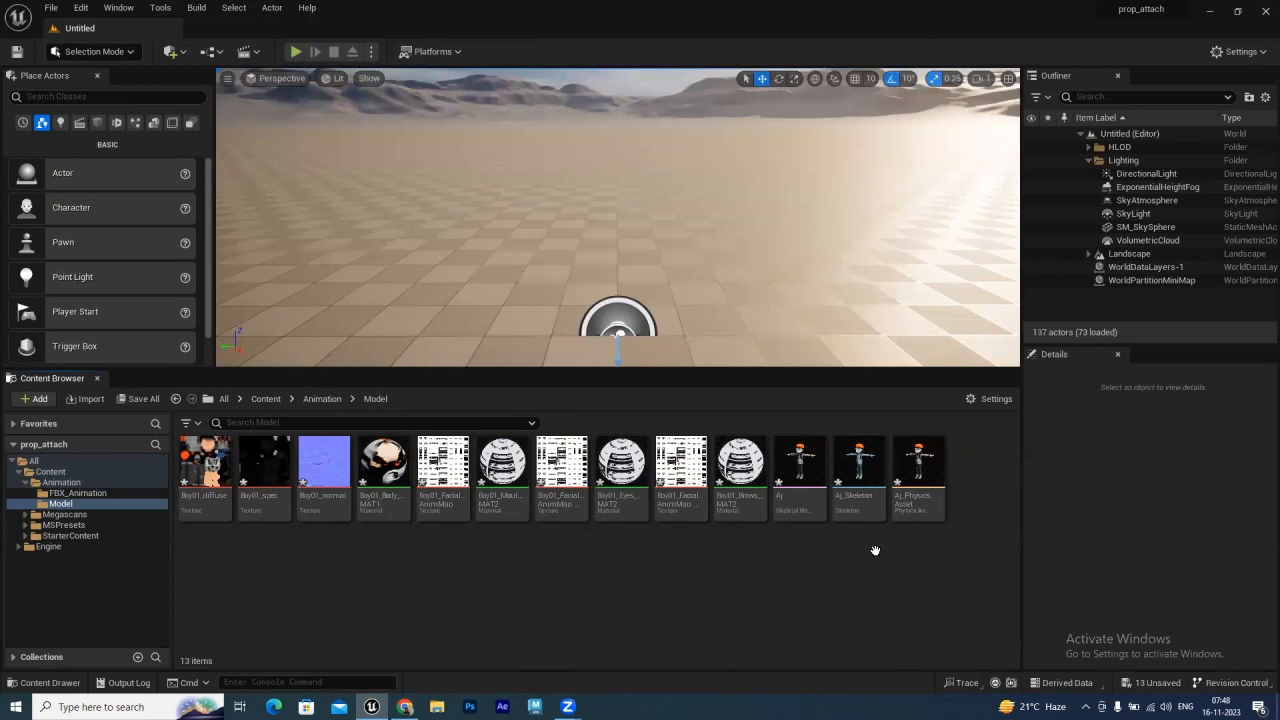
# Place the Aj skeletal mesh into the level viewport
pyautogui.moveTo(809, 481)
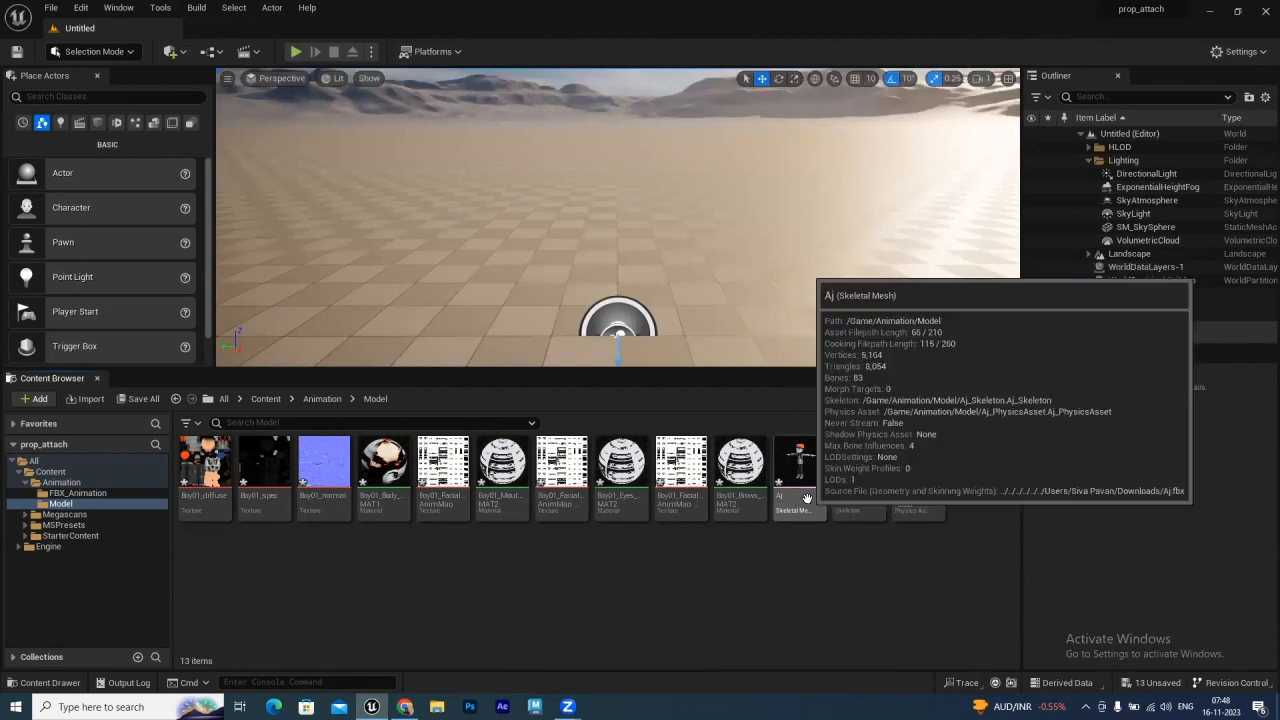
pyautogui.click(800, 454)
pyautogui.moveTo(736, 280); pyautogui.dragTo(815, 222)
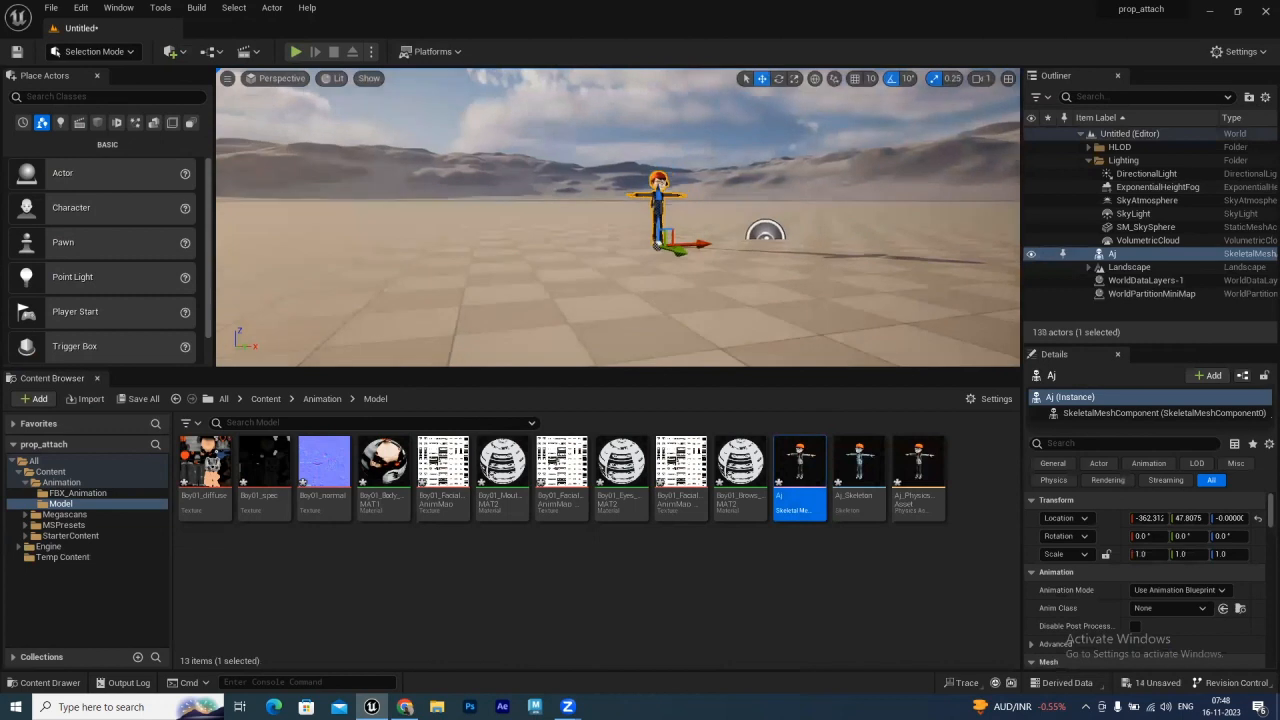
pyautogui.scroll(5, 486, 270)
pyautogui.keyDown('alt'); pyautogui.moveTo(506, 273); pyautogui.dragTo(450, 281); pyautogui.keyUp('alt')
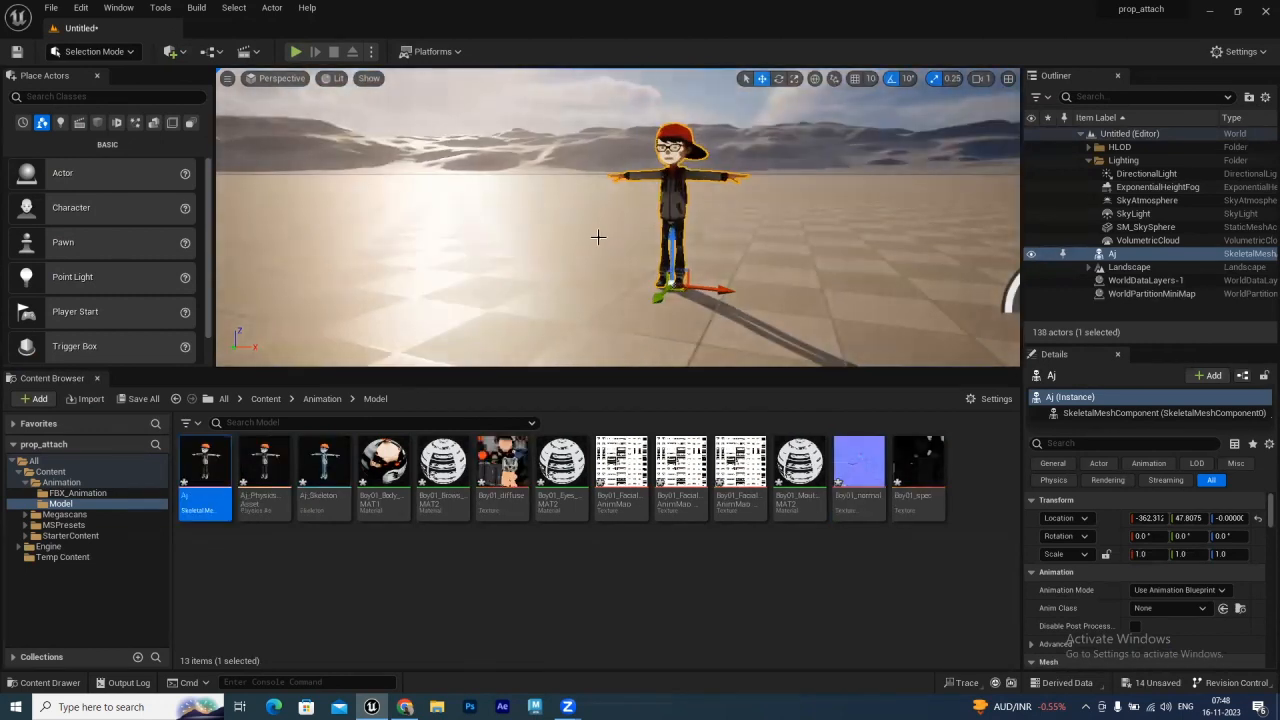
pyautogui.scroll(4, 598, 241)
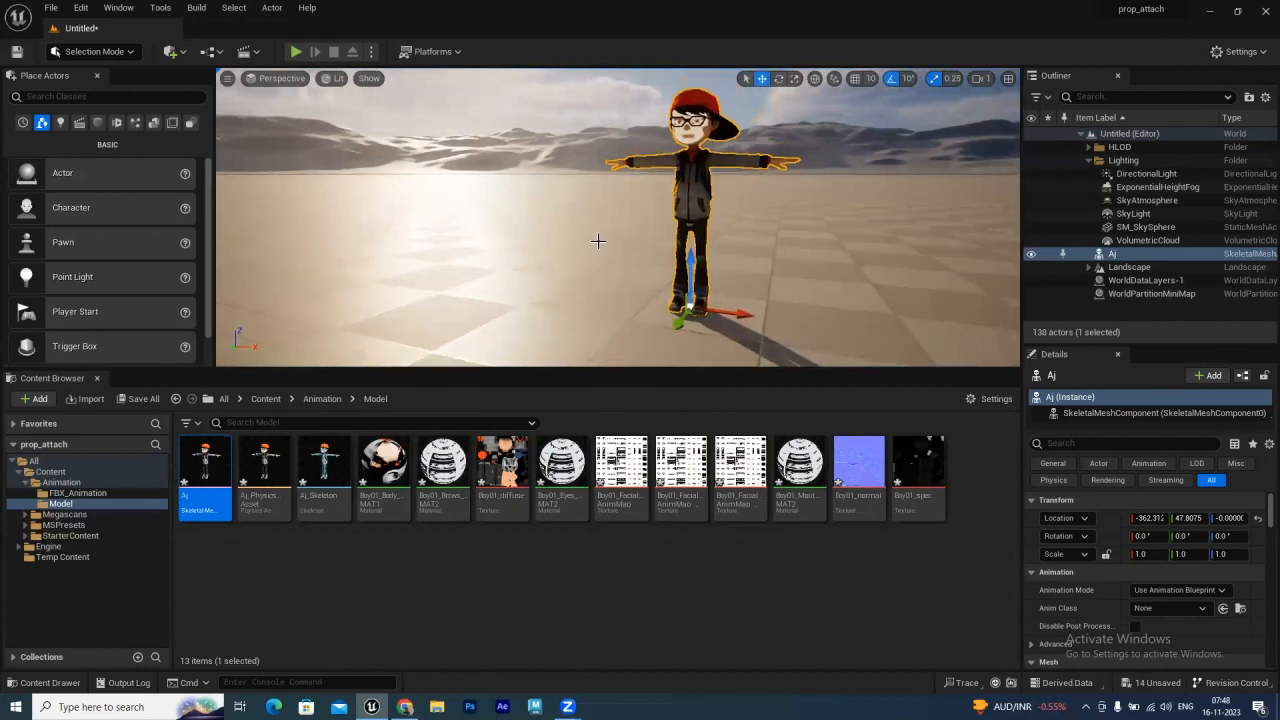
# Open the FBX_Animation folder and switch back to Mixamo in the browser
pyautogui.click(86, 495)
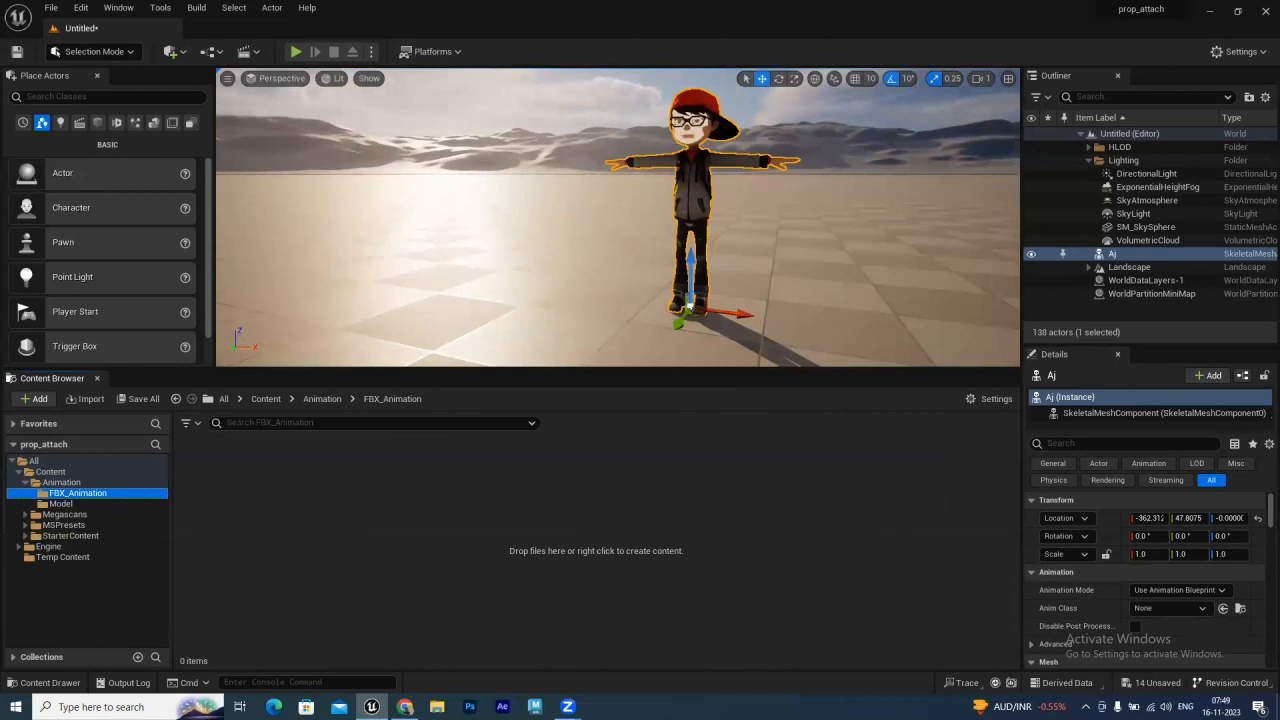
pyautogui.moveTo(405, 706)
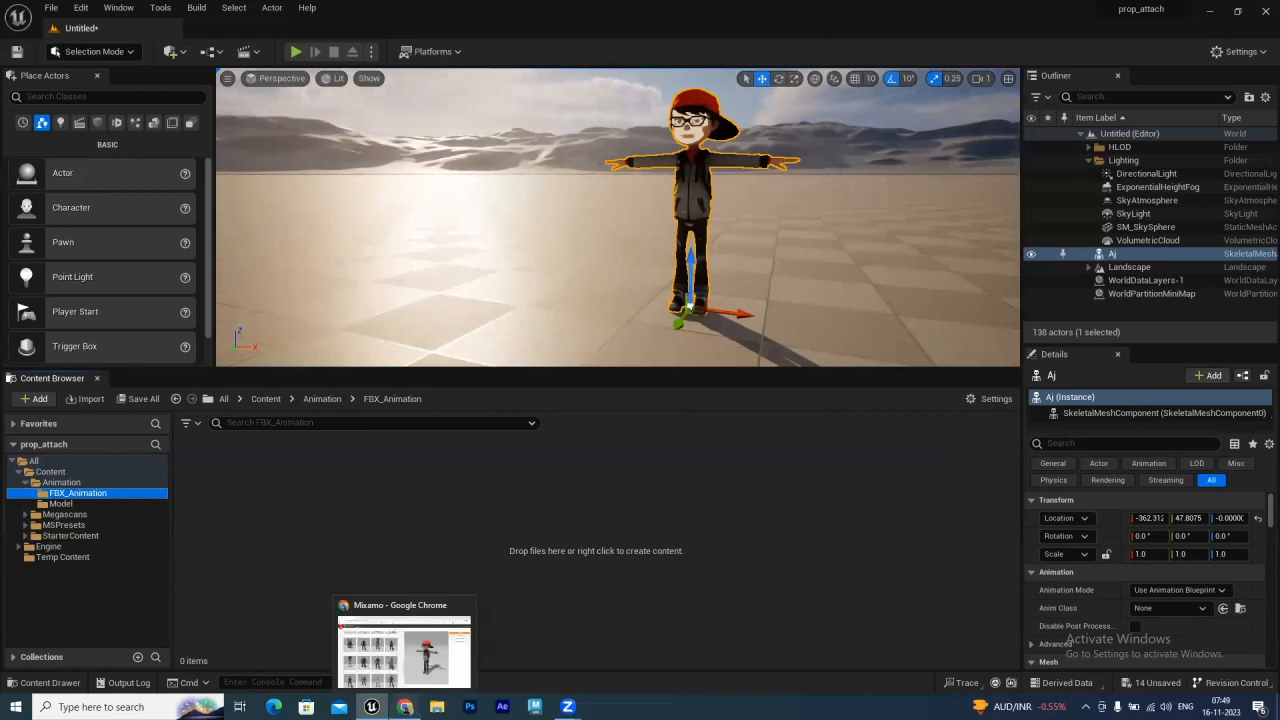
pyautogui.click(404, 650)
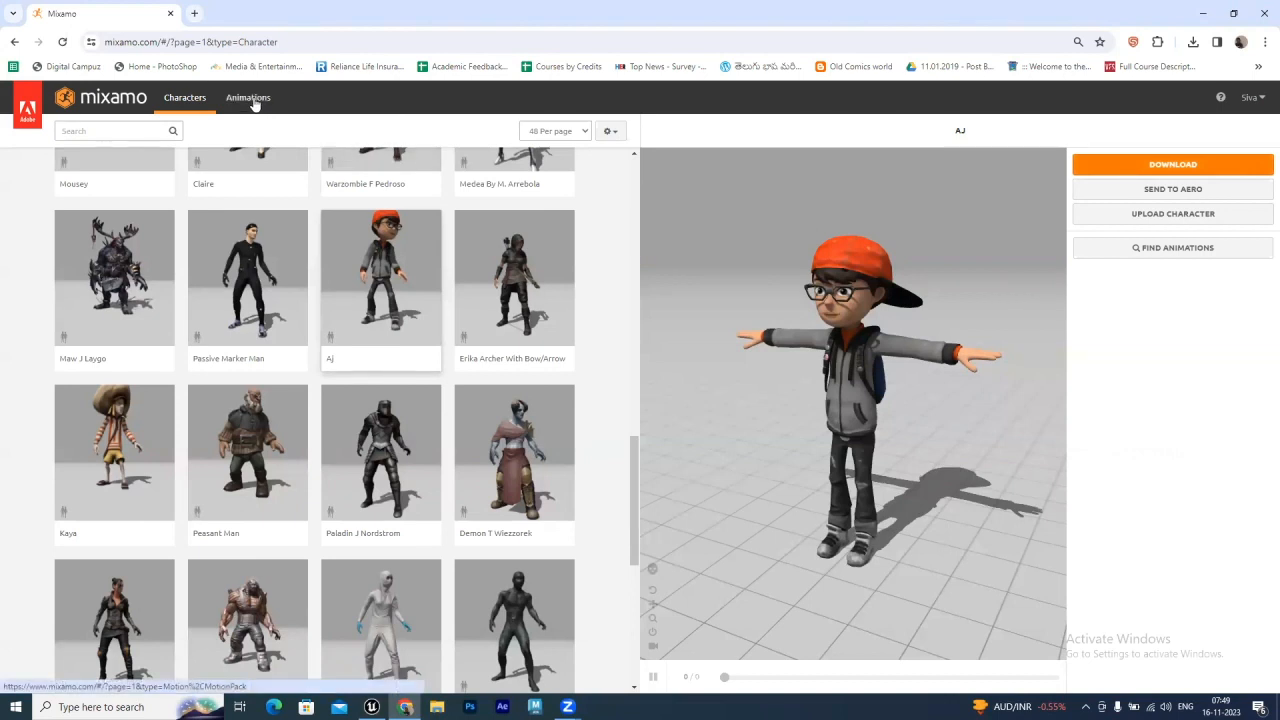
# Search Mixamo animations for walk and apply the Walking animation to the character
pyautogui.click(254, 101)
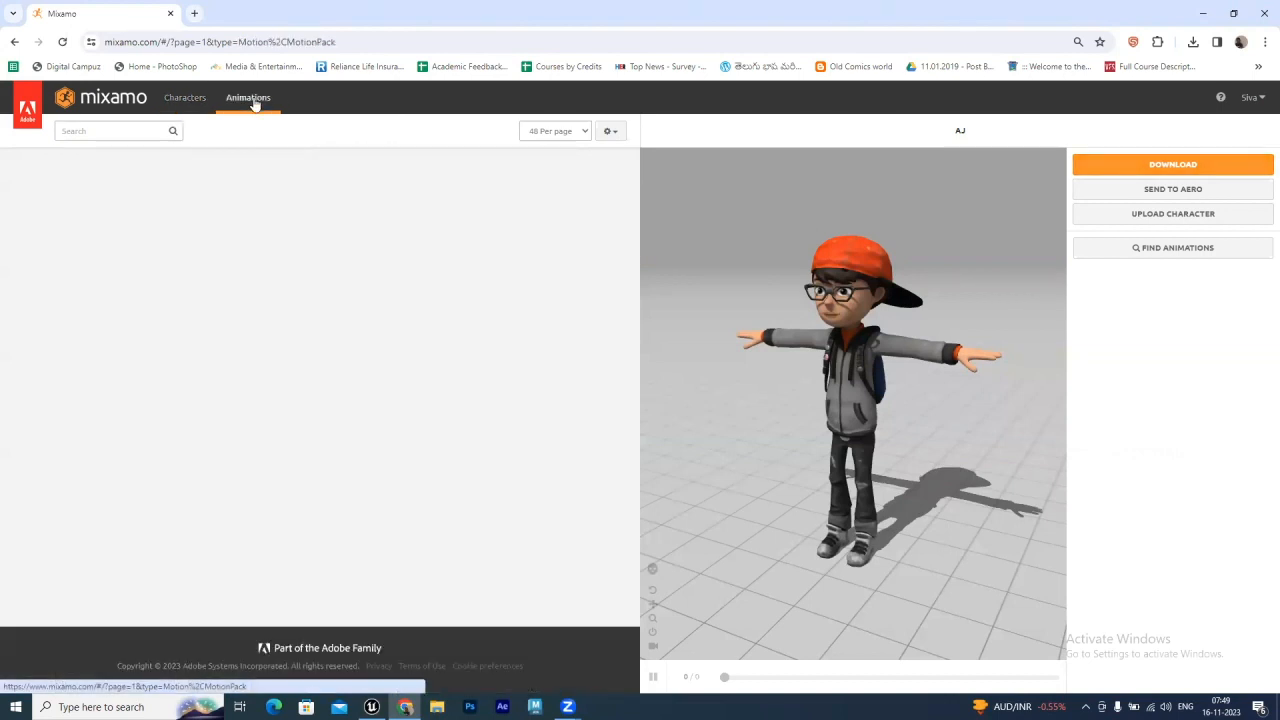
pyautogui.click(129, 131)
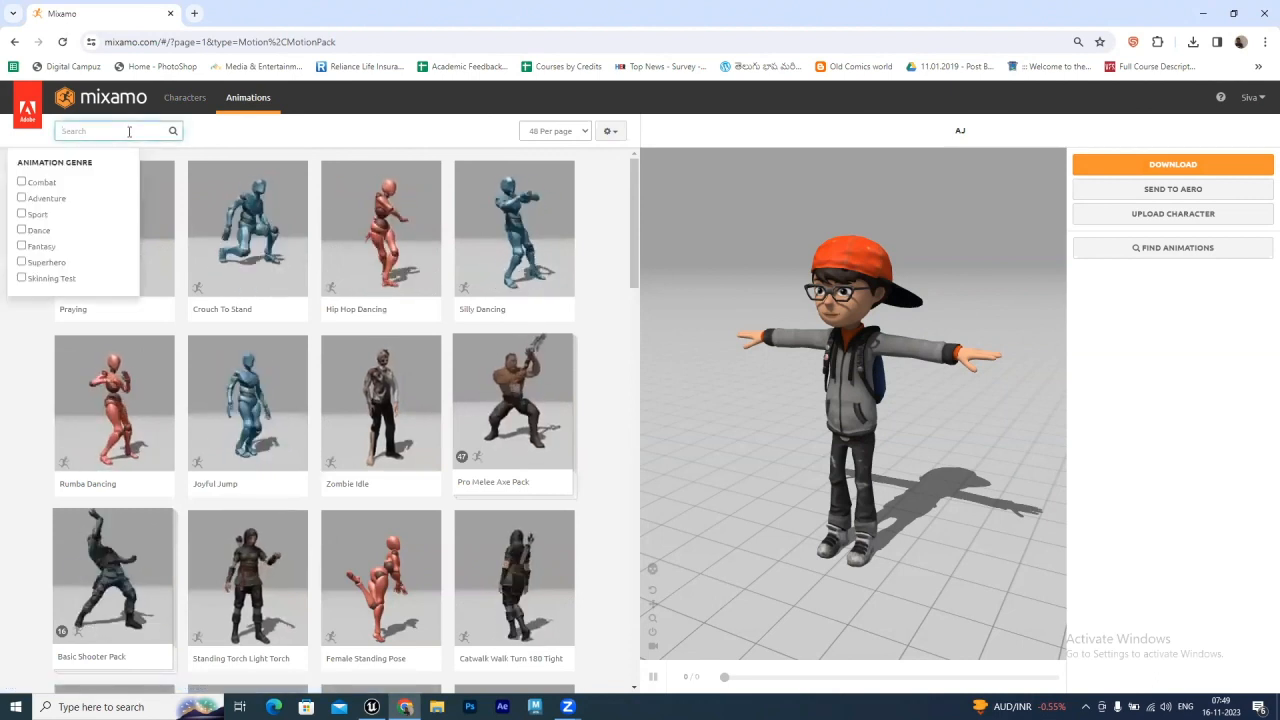
pyautogui.write('walk')
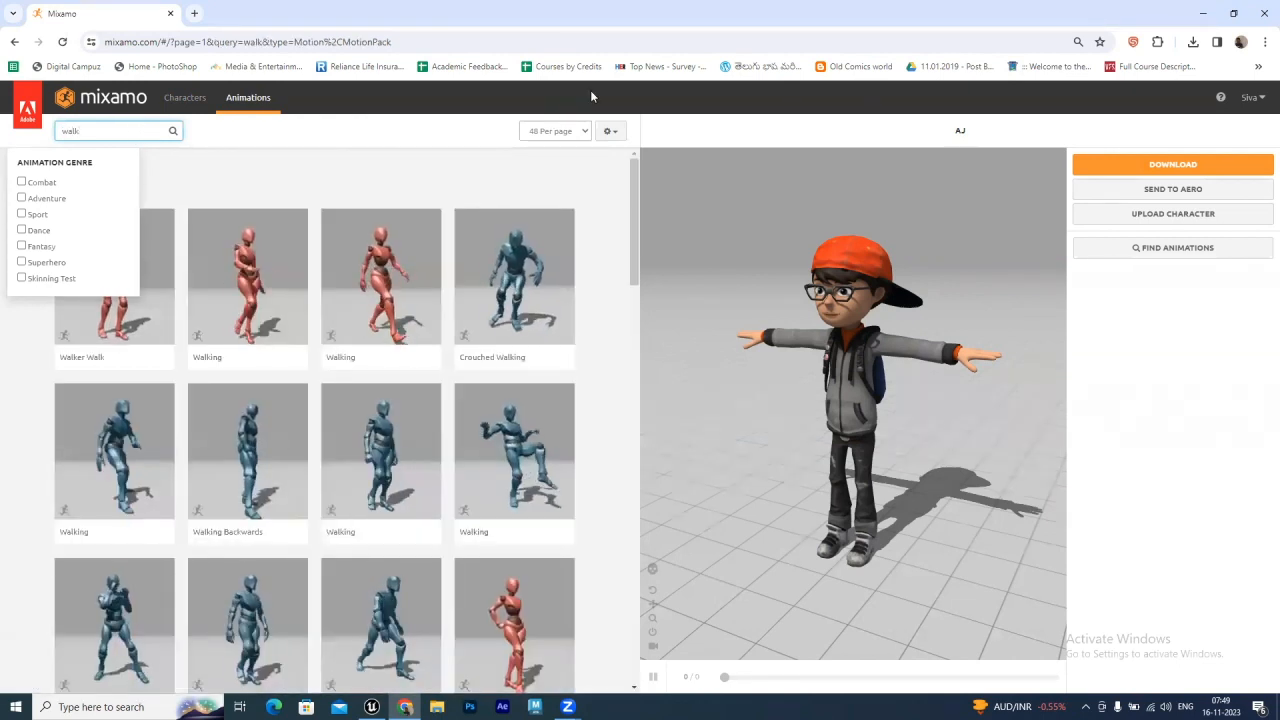
pyautogui.click(383, 268)
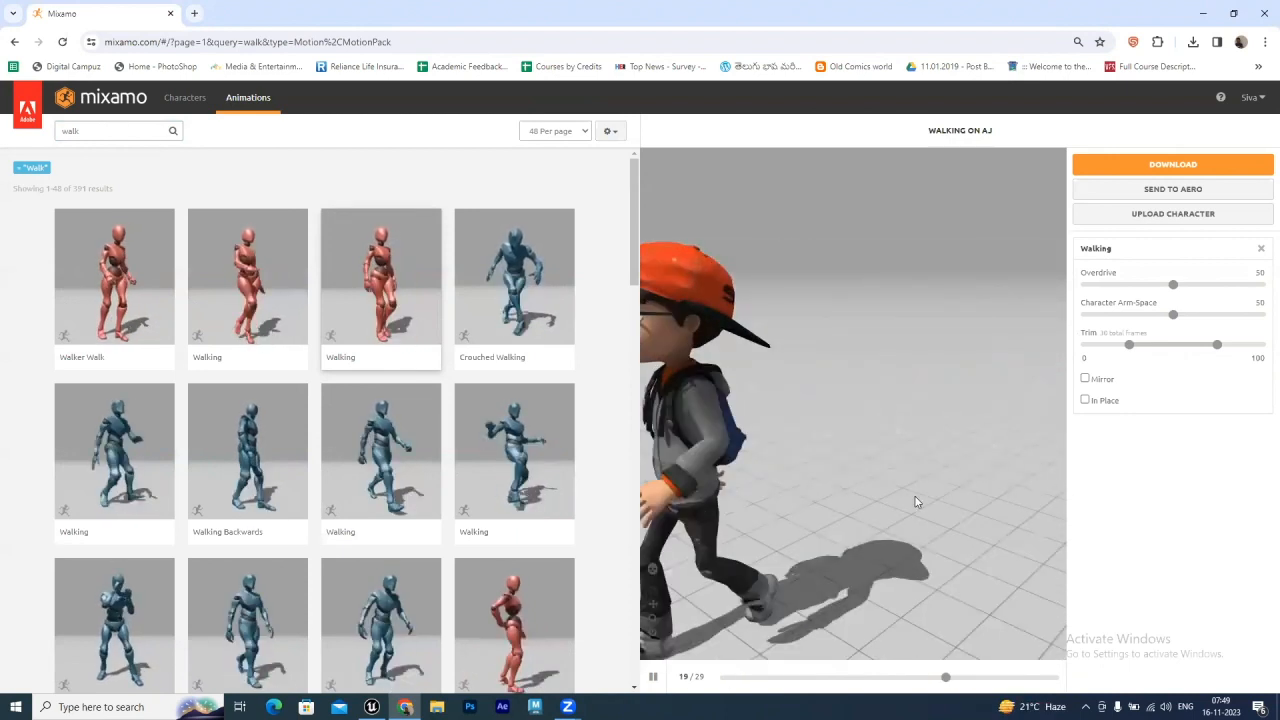
# Enable the In Place option for the Walking animation
pyautogui.click(1088, 400)
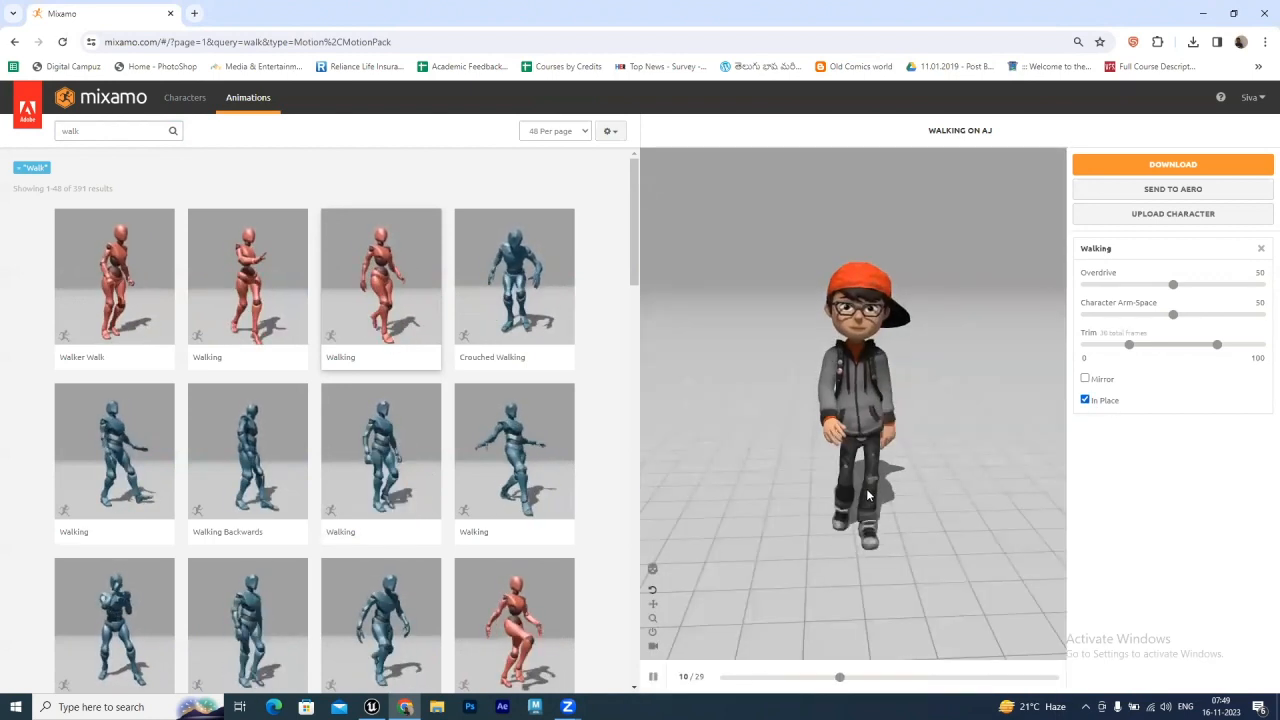
pyautogui.moveTo(813, 492); pyautogui.dragTo(715, 478)
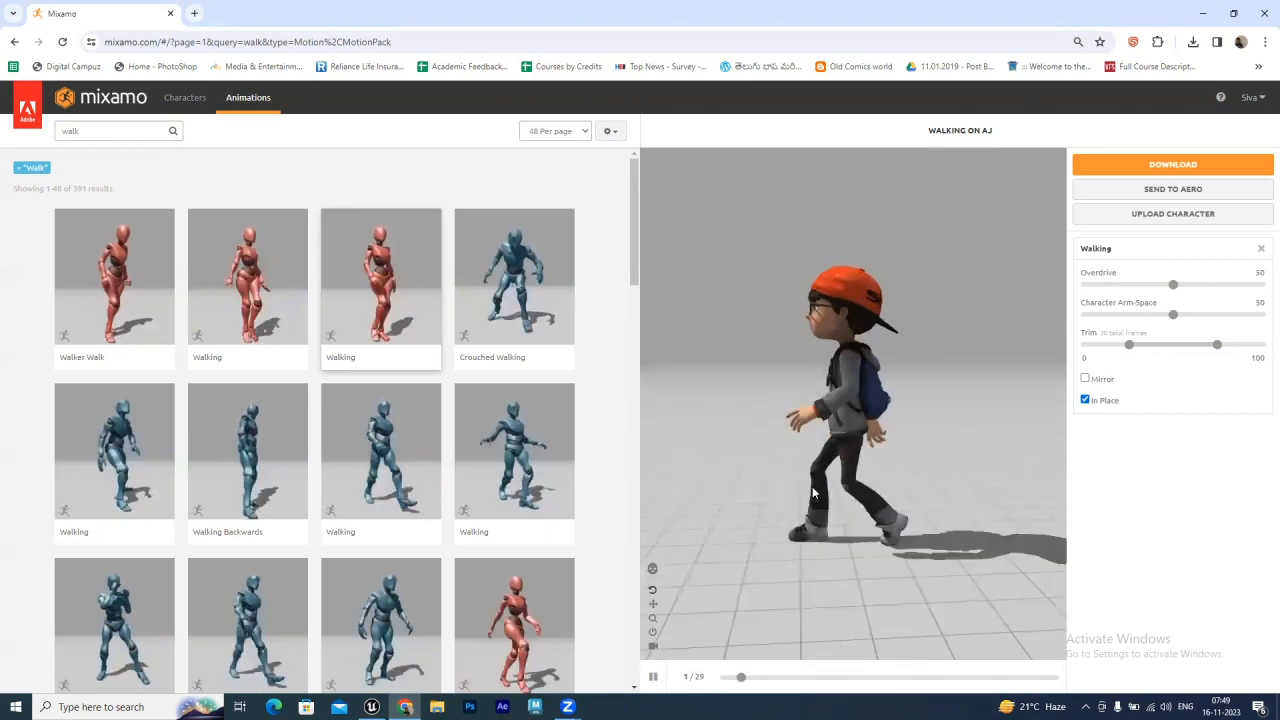
# Download the Walking animation as FBX Binary at 30 frames per second, Without Skin
pyautogui.click(1176, 164)
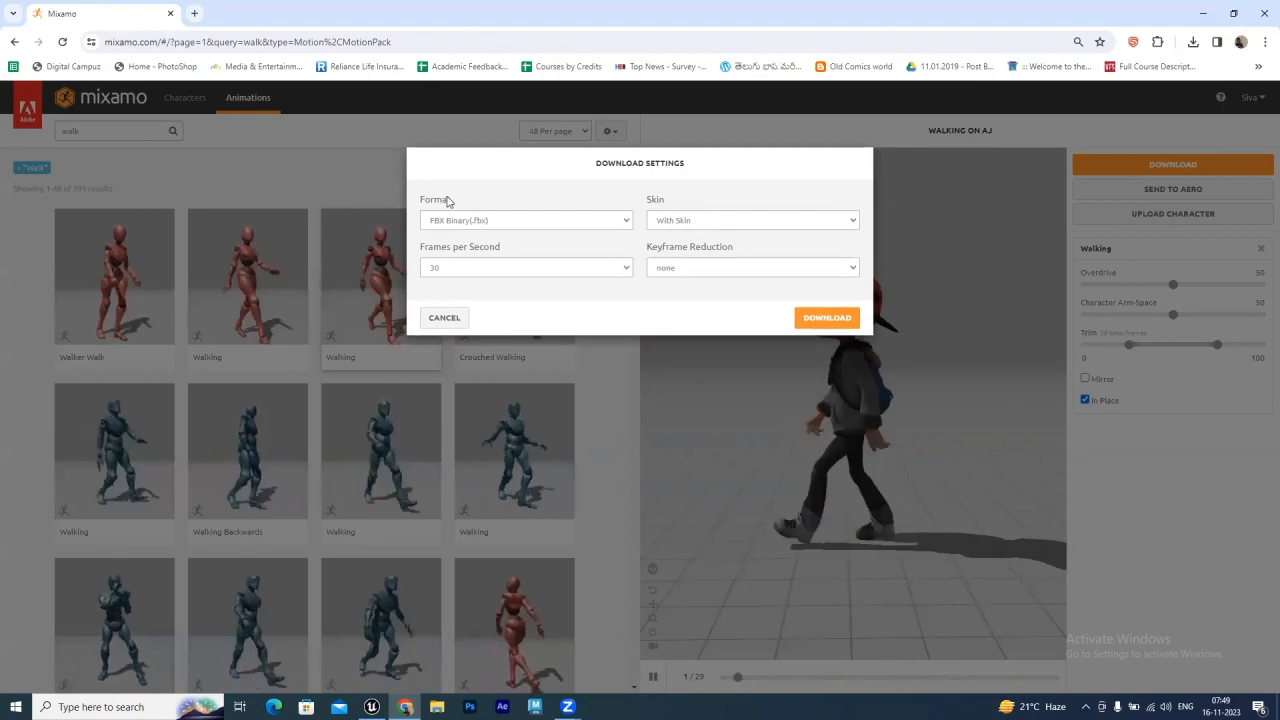
pyautogui.click(683, 222)
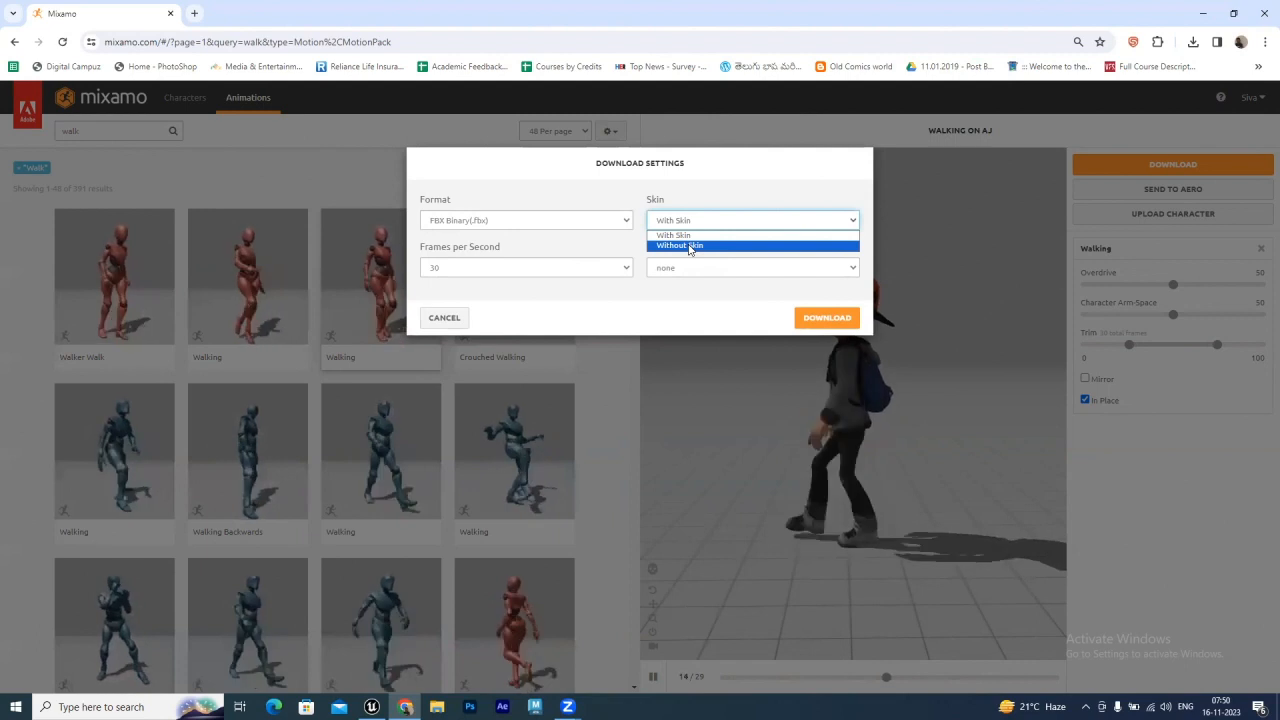
pyautogui.click(689, 249)
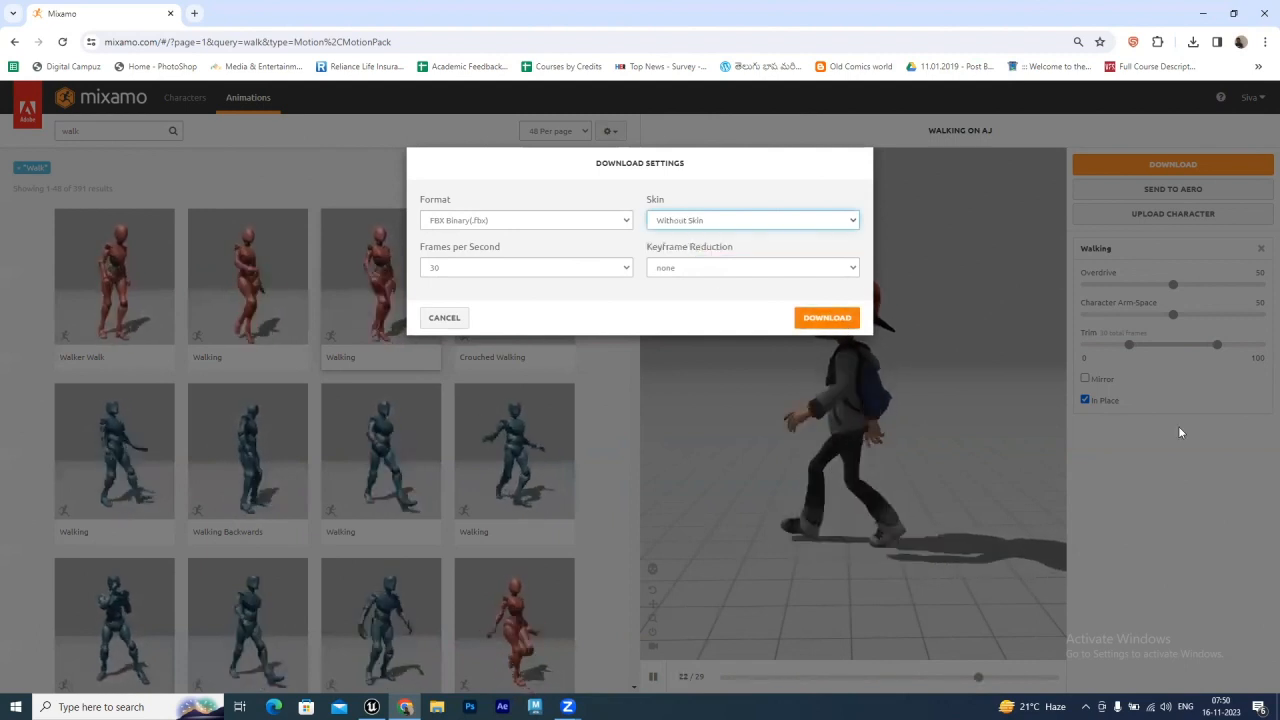
pyautogui.click(828, 318)
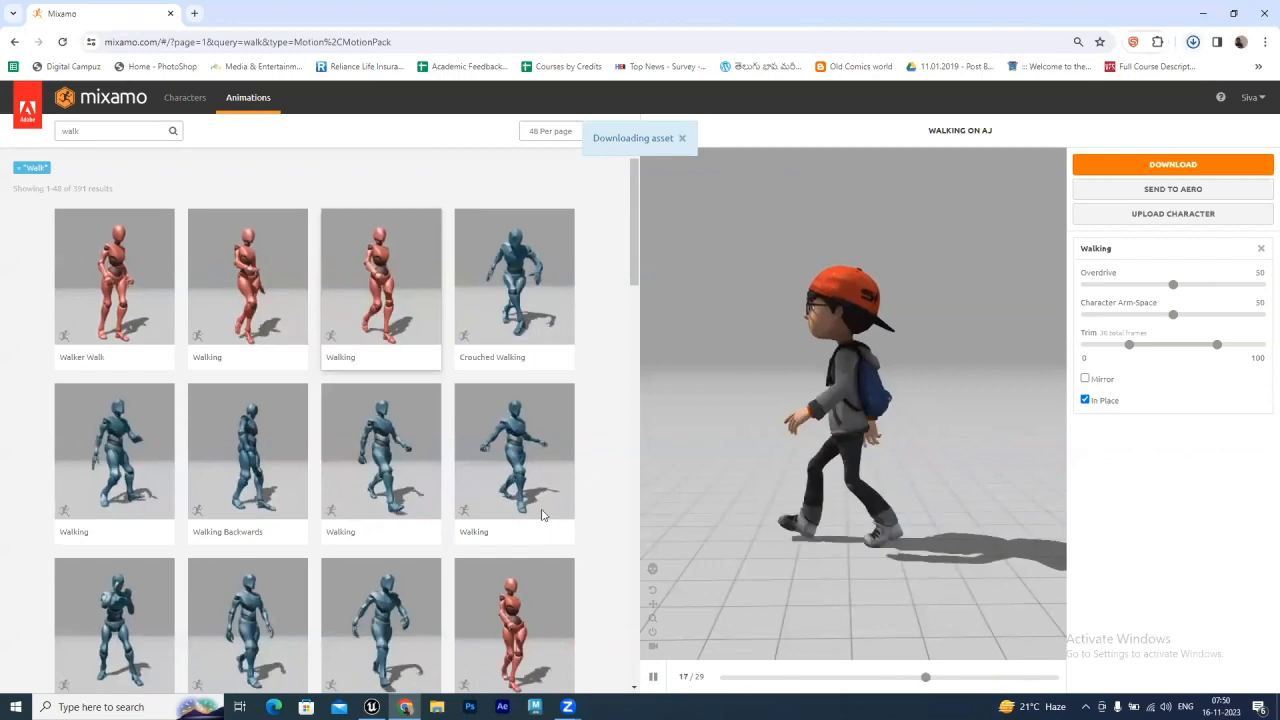
# In the editor, import the downloaded Walking FBX file into the FBX_Animation folder
pyautogui.click(371, 706)
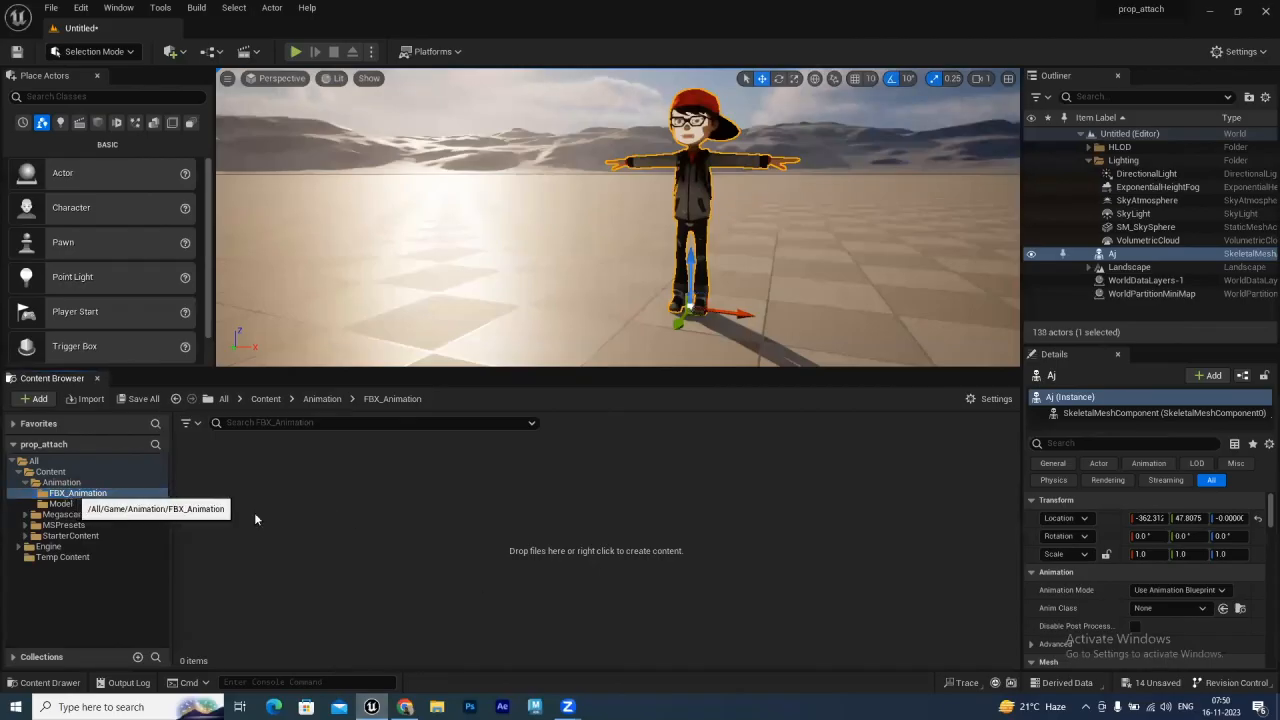
pyautogui.rightClick(283, 519)
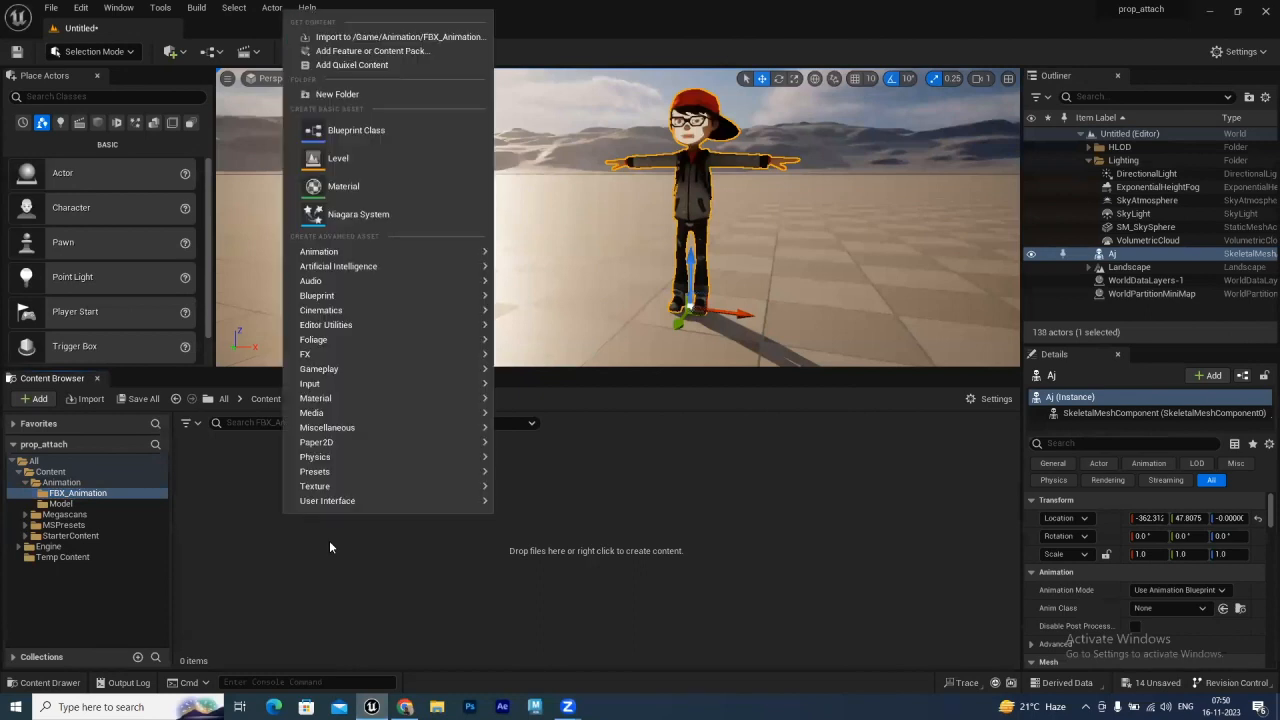
pyautogui.click(434, 37)
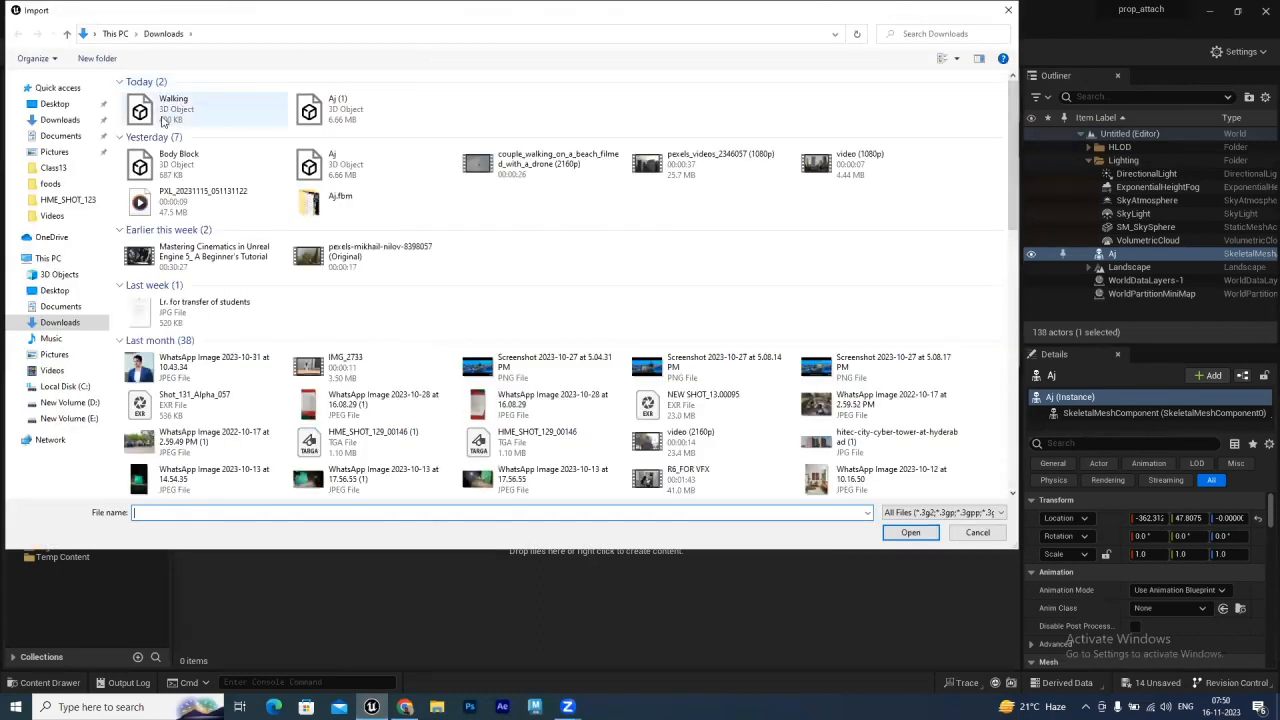
pyautogui.click(180, 112)
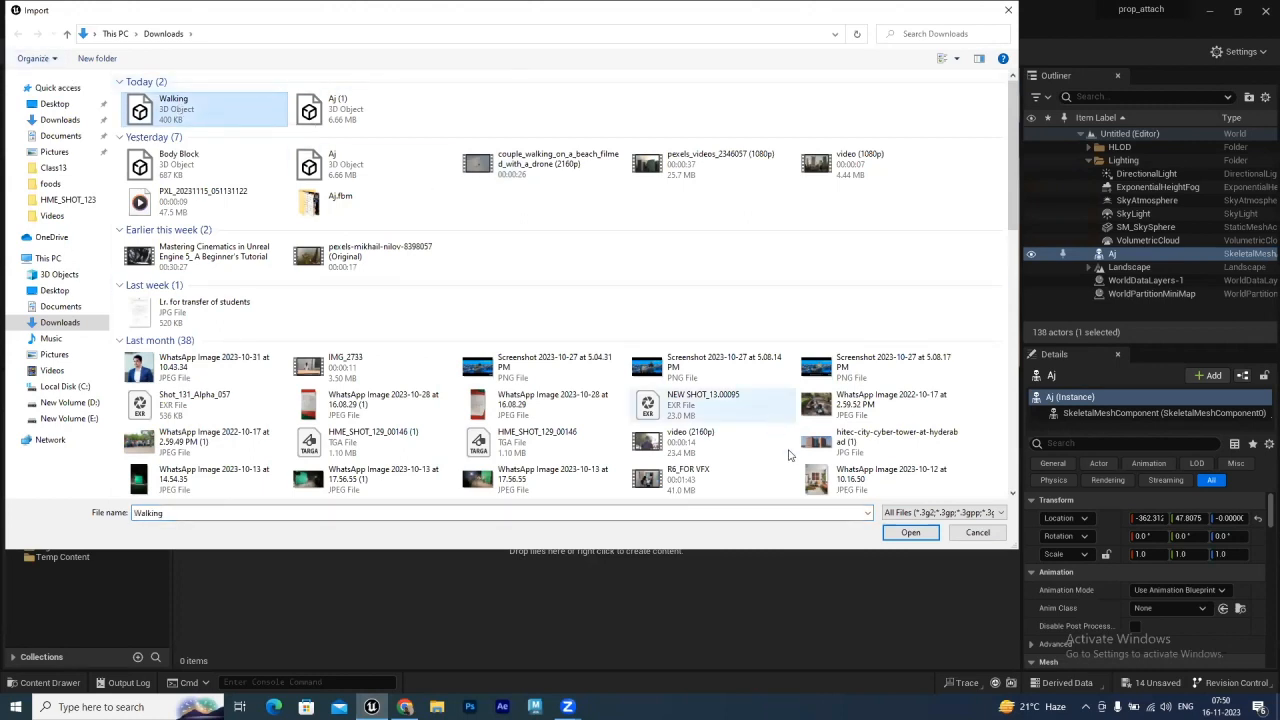
pyautogui.click(907, 534)
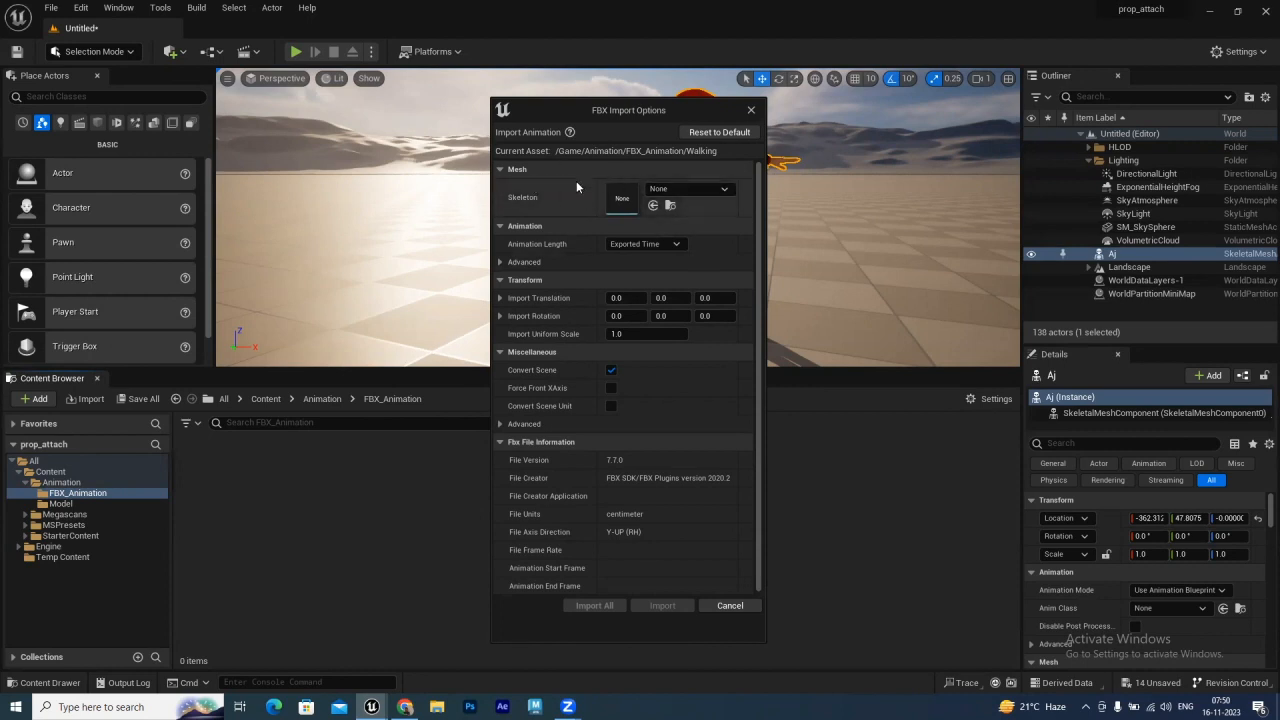
# Assign Aj_Skeleton as the skeleton for the Walking animation and import all
pyautogui.click(709, 188)
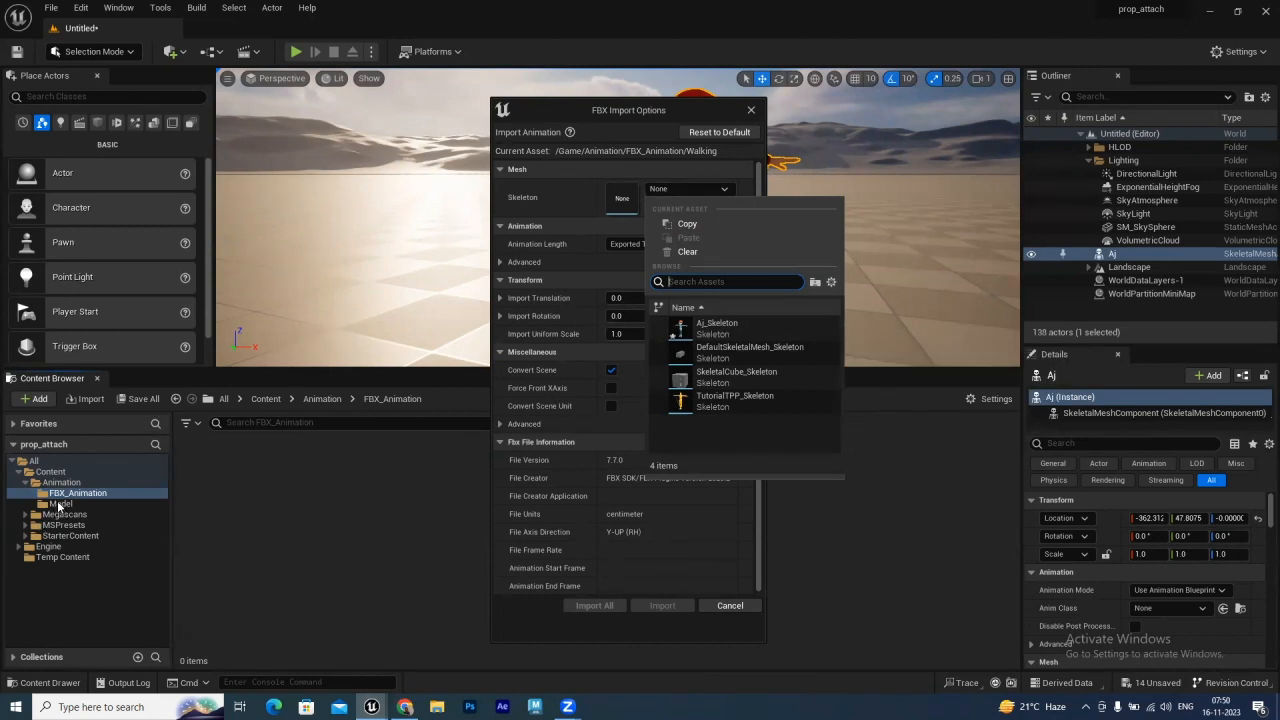
pyautogui.click(717, 324)
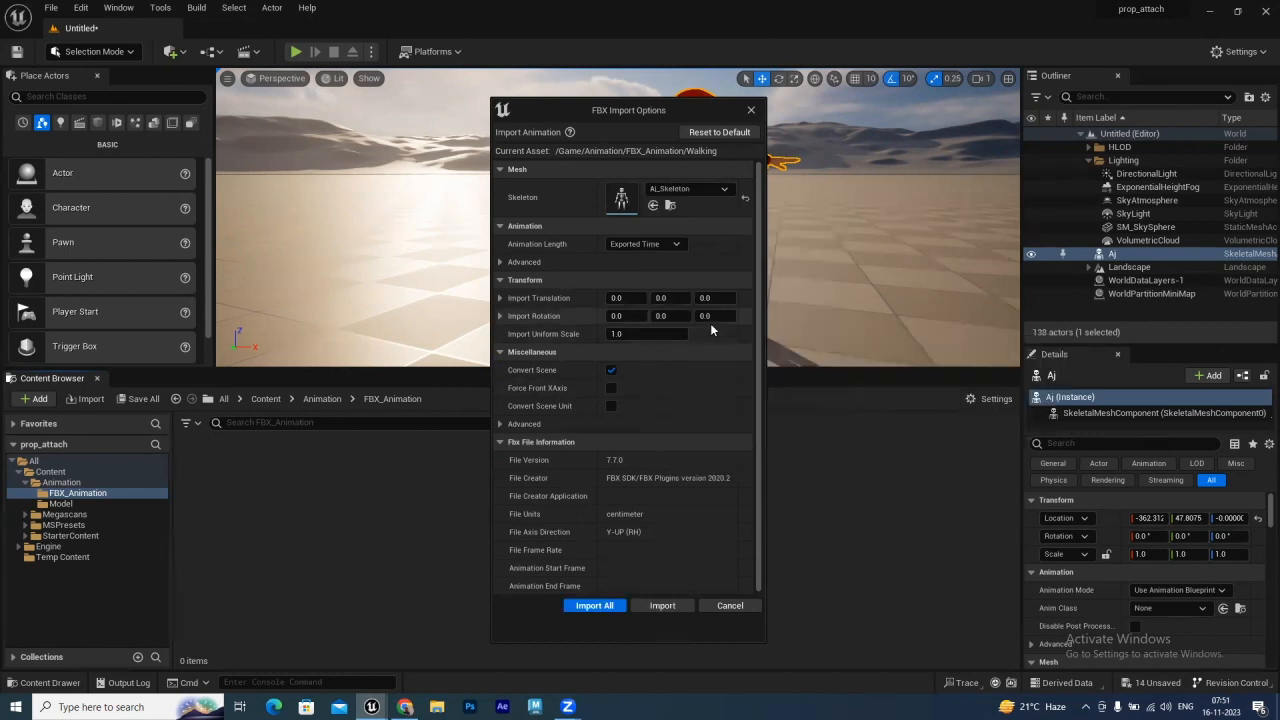
pyautogui.click(596, 606)
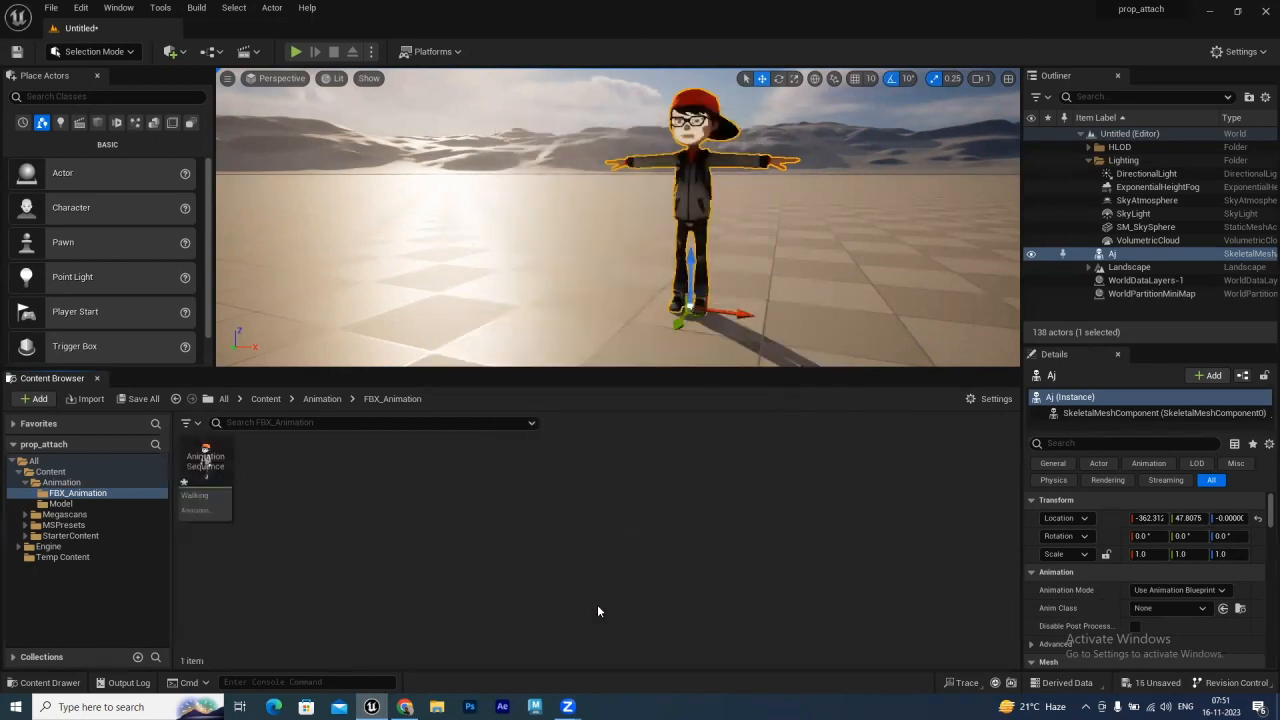
# Place the Walking animation in the level beside the character and play the level to preview it
pyautogui.moveTo(207, 463); pyautogui.dragTo(453, 288)
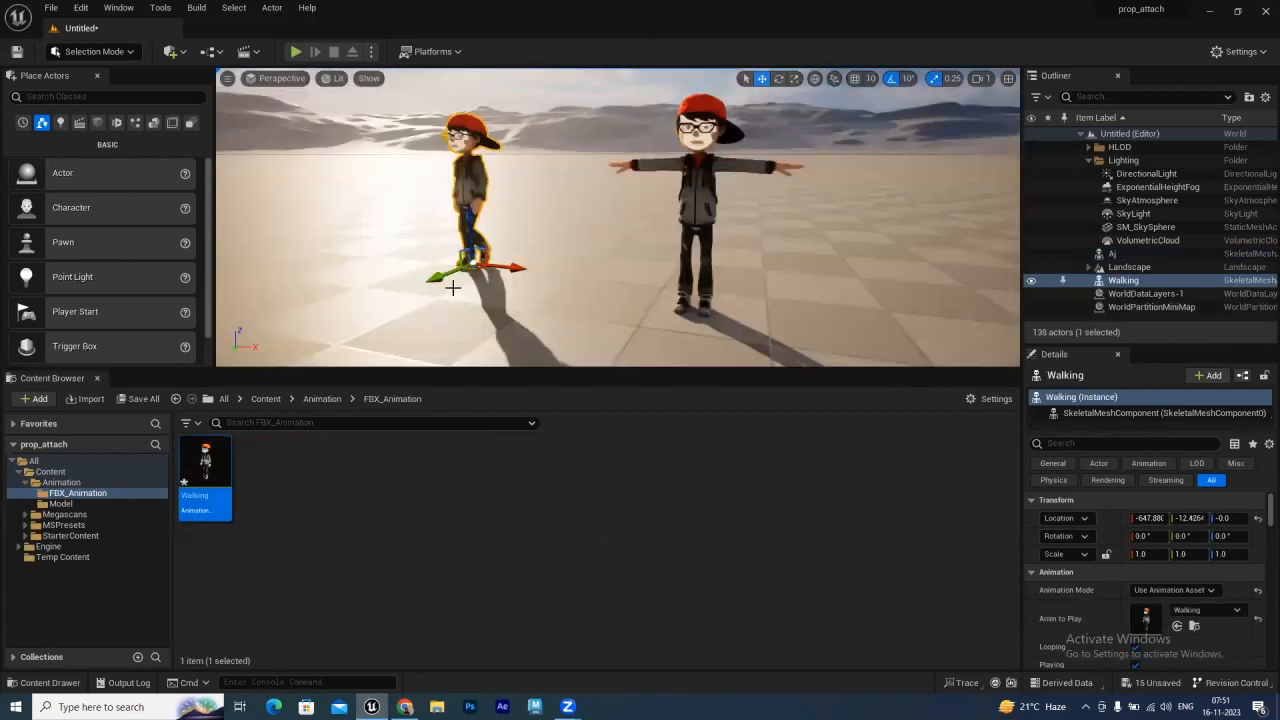
pyautogui.click(295, 52)
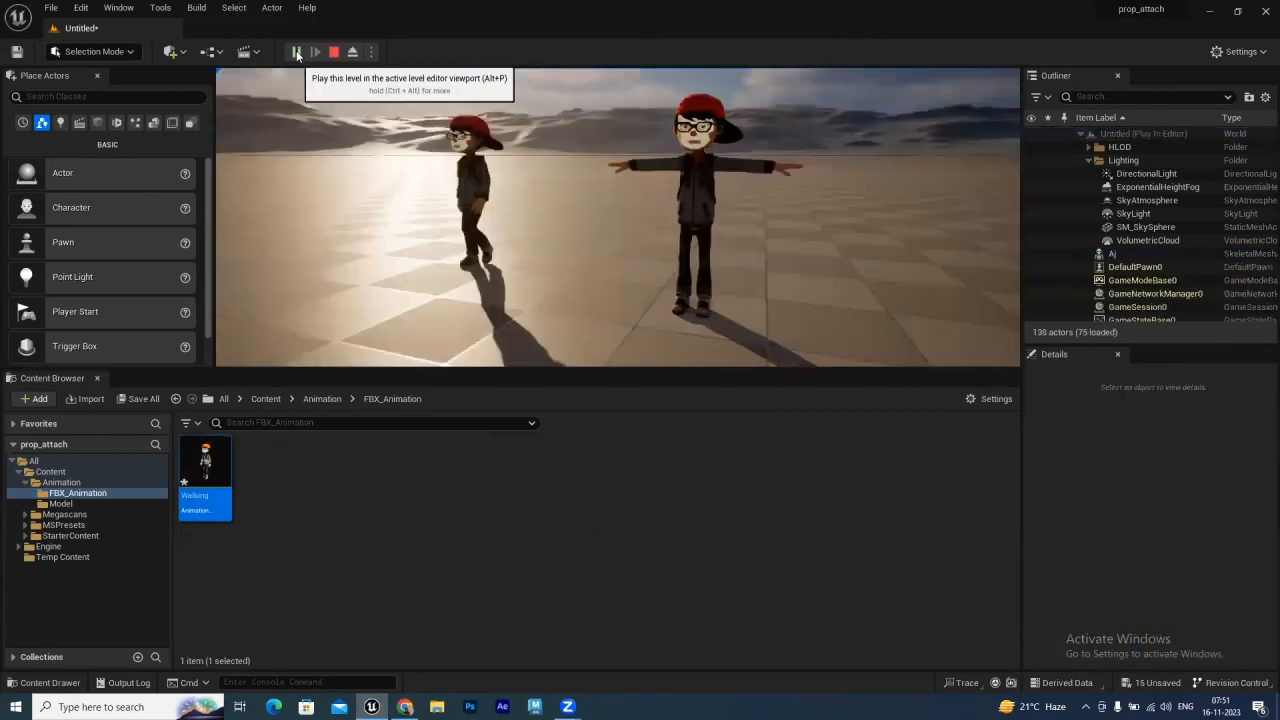
pyautogui.click(531, 246)
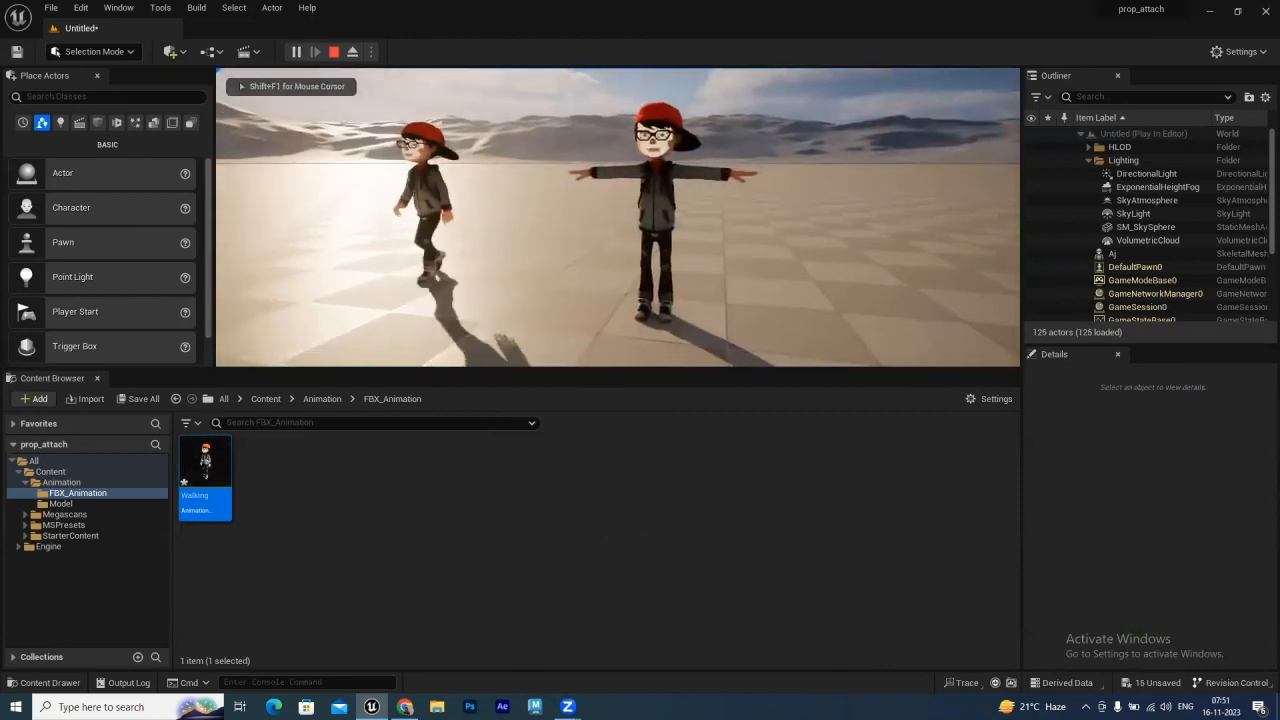
pyautogui.press('Escape')
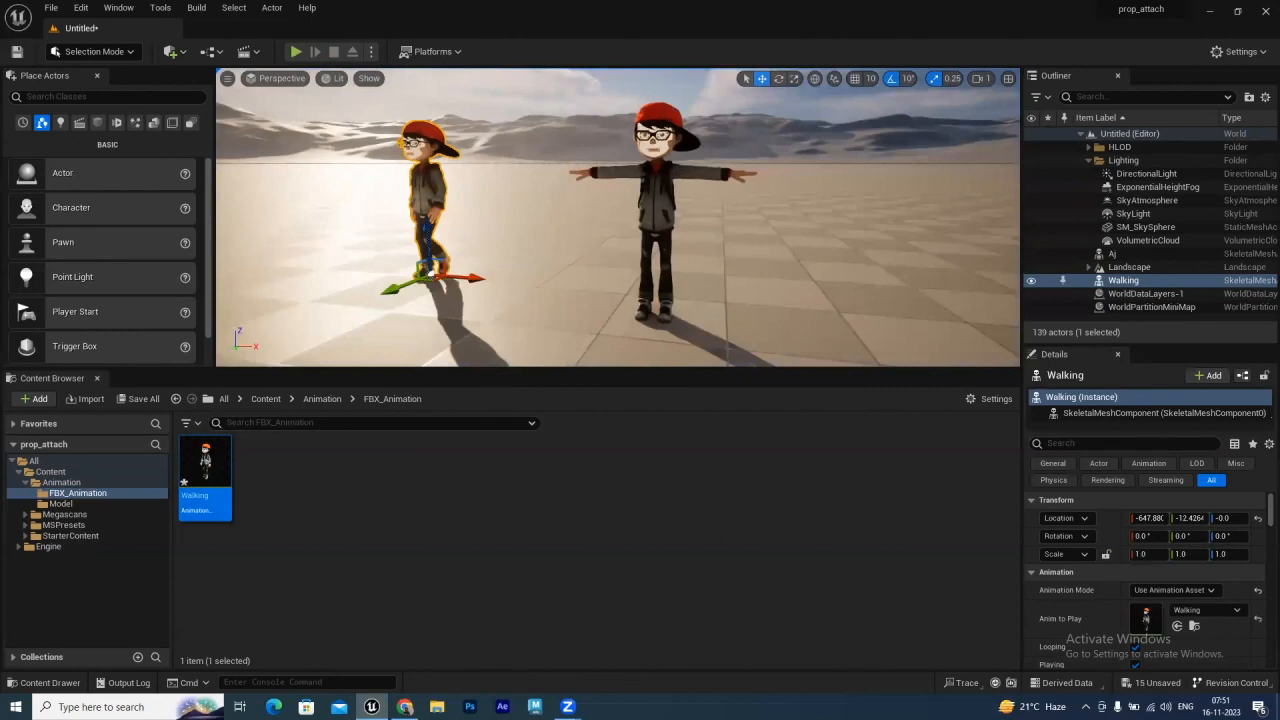
# Search Mixamo animations for run, apply Slow Run to the character and enable In Place
pyautogui.click(405, 706)
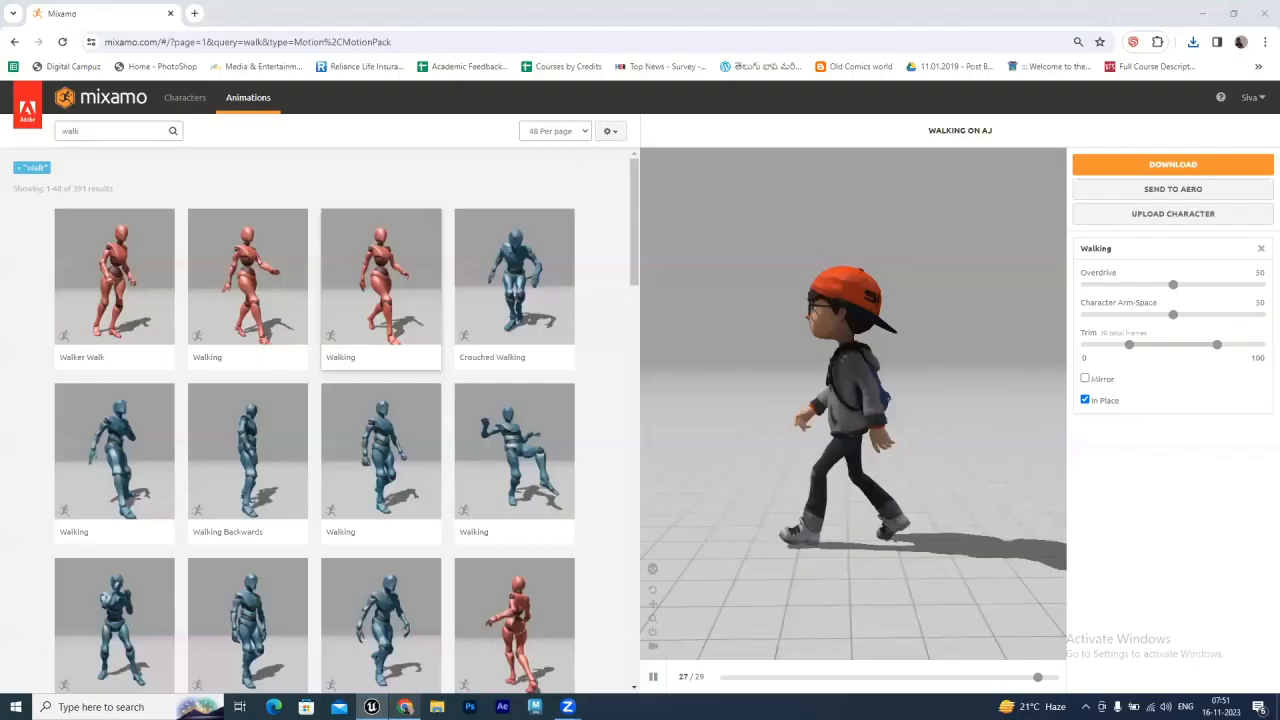
pyautogui.click(97, 130)
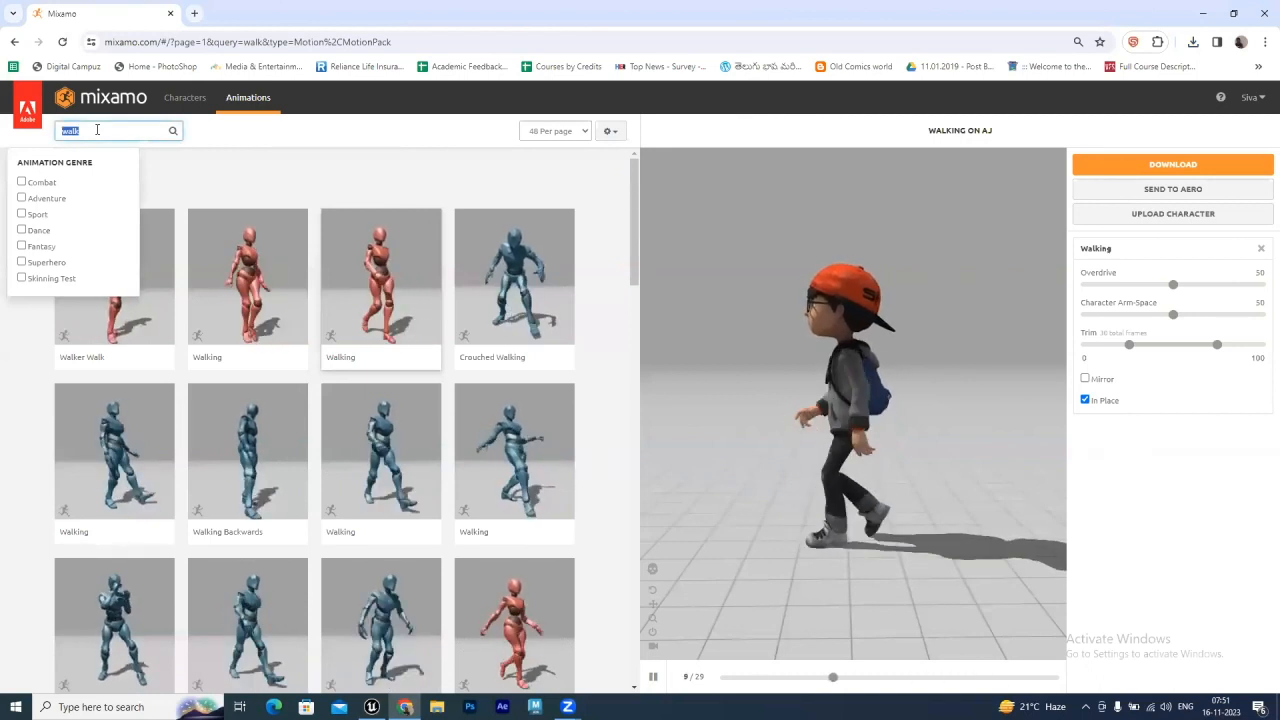
pyautogui.write('run')
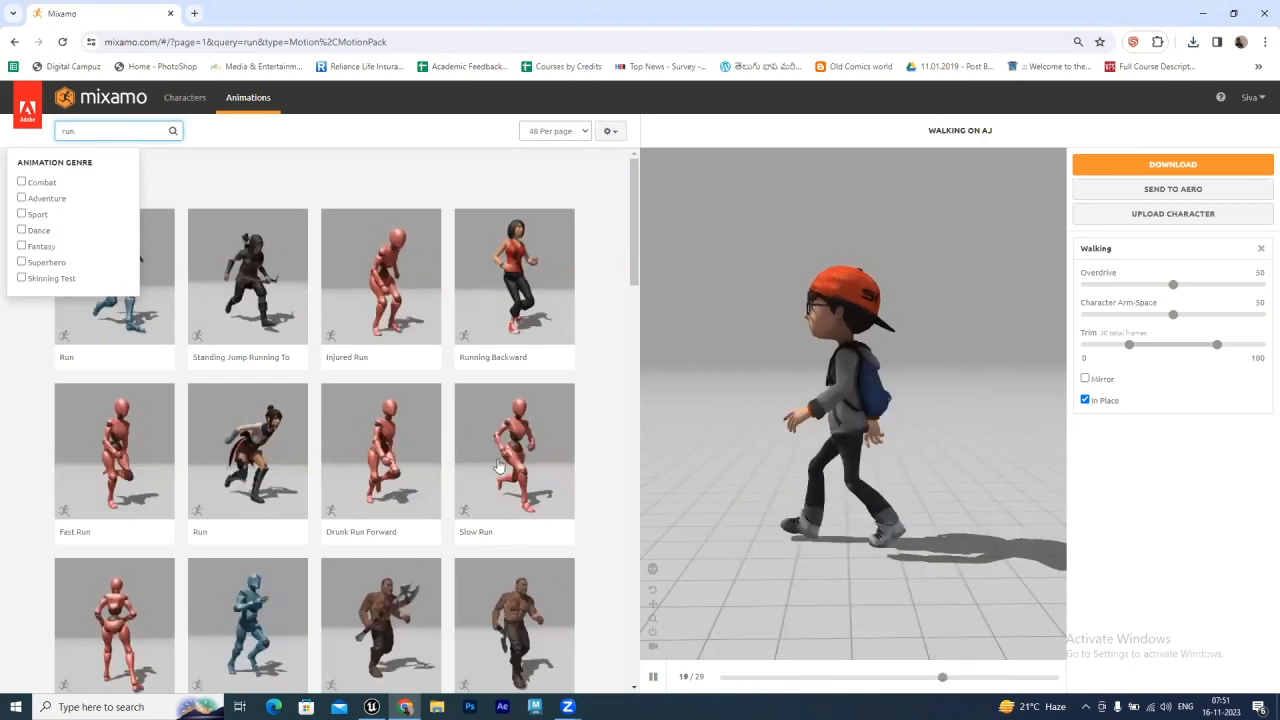
pyautogui.click(528, 442)
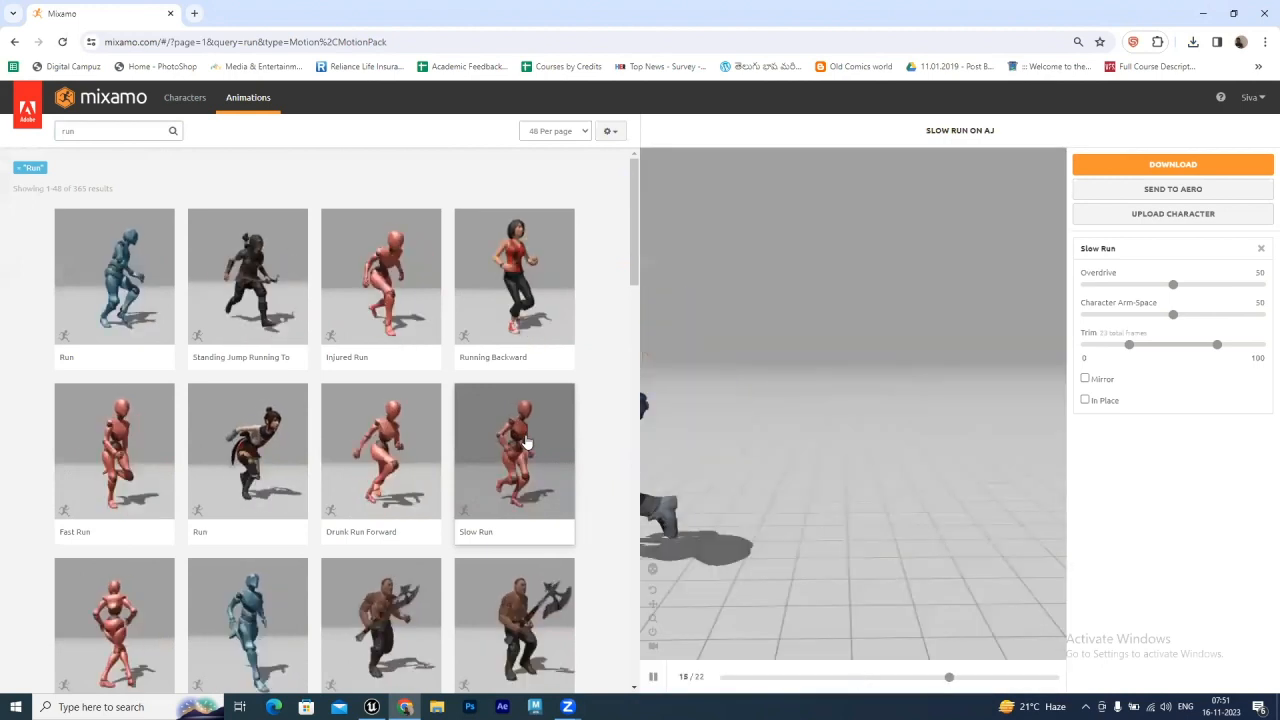
pyautogui.click(1085, 401)
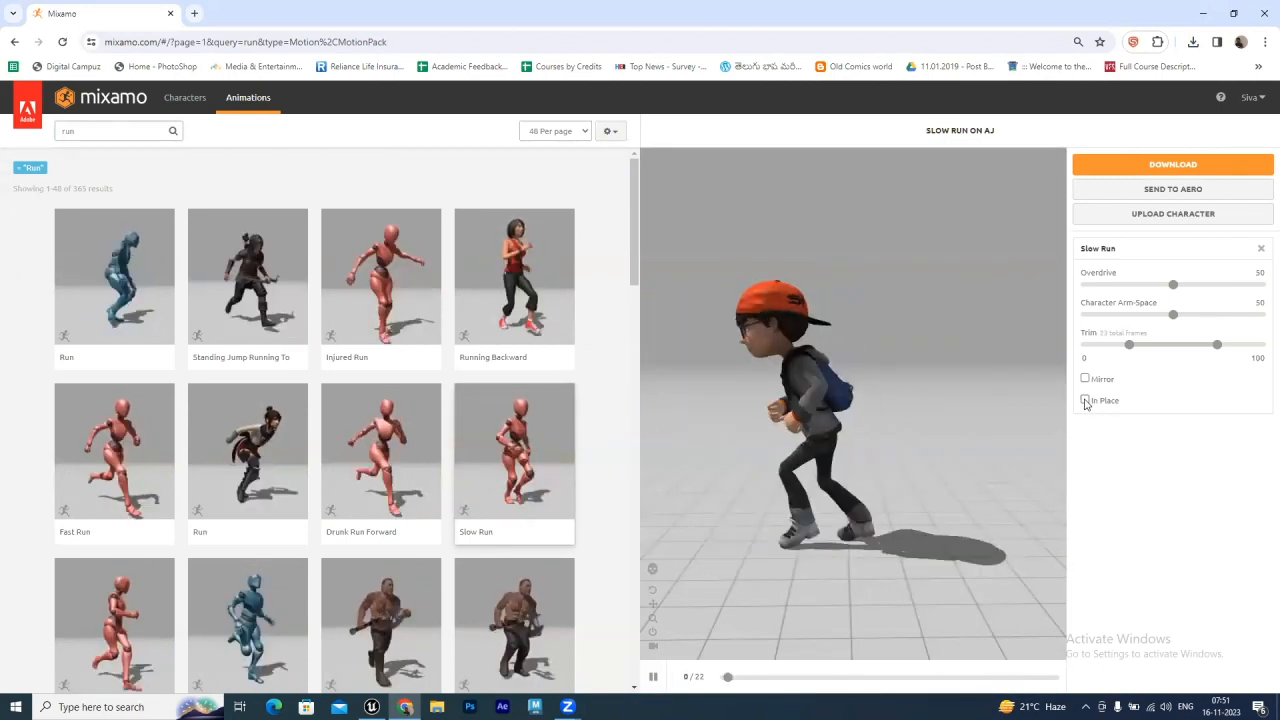
pyautogui.click(1085, 400)
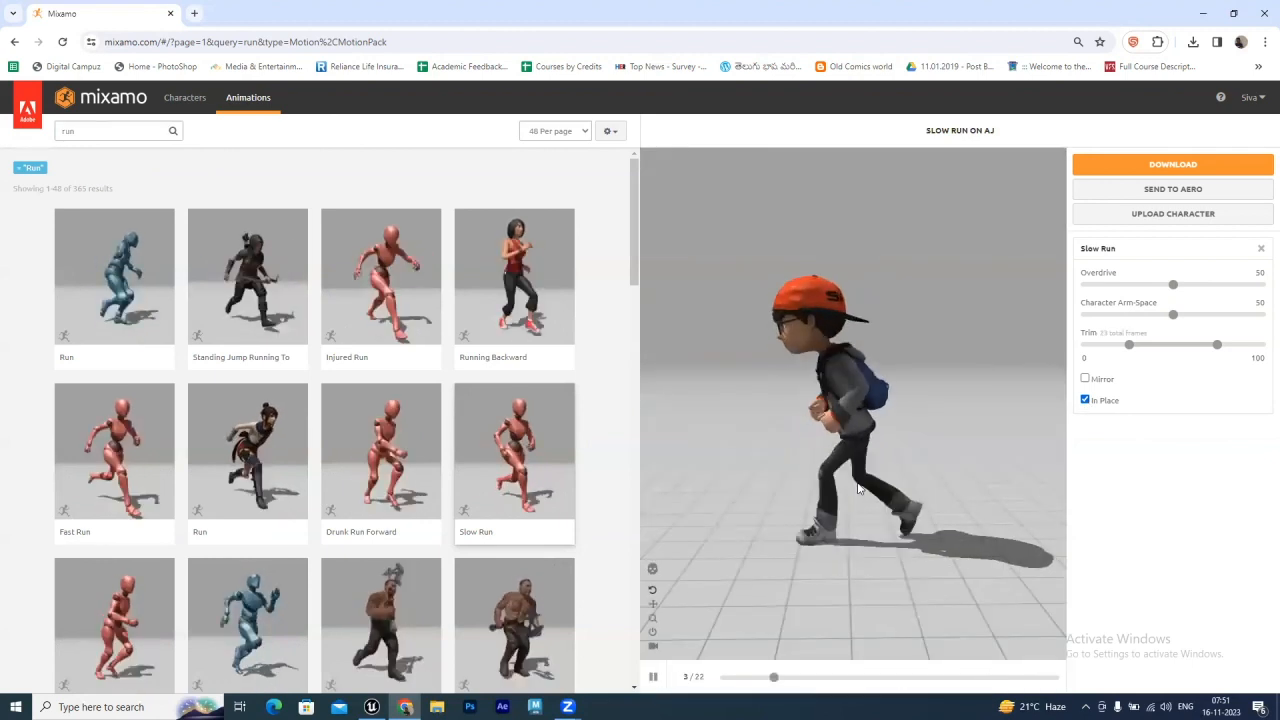
# Download the Slow Run animation with the same FBX settings, Without Skin
pyautogui.click(1177, 166)
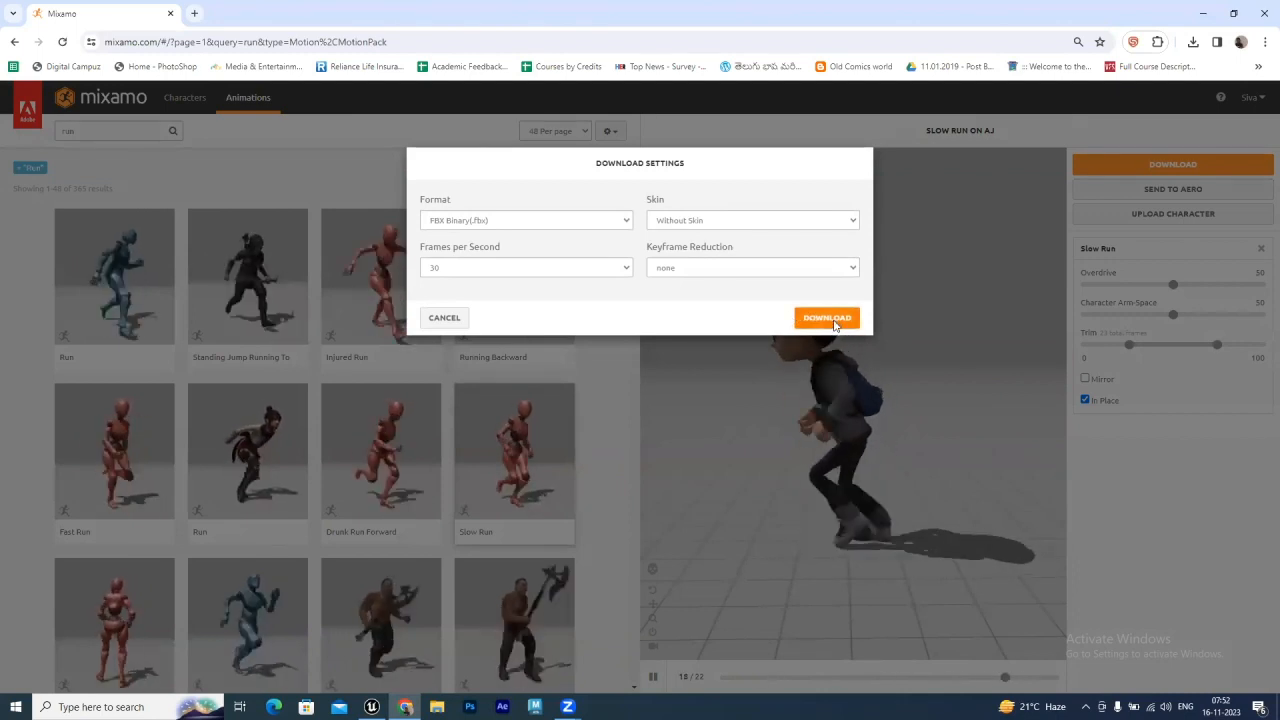
pyautogui.click(833, 320)
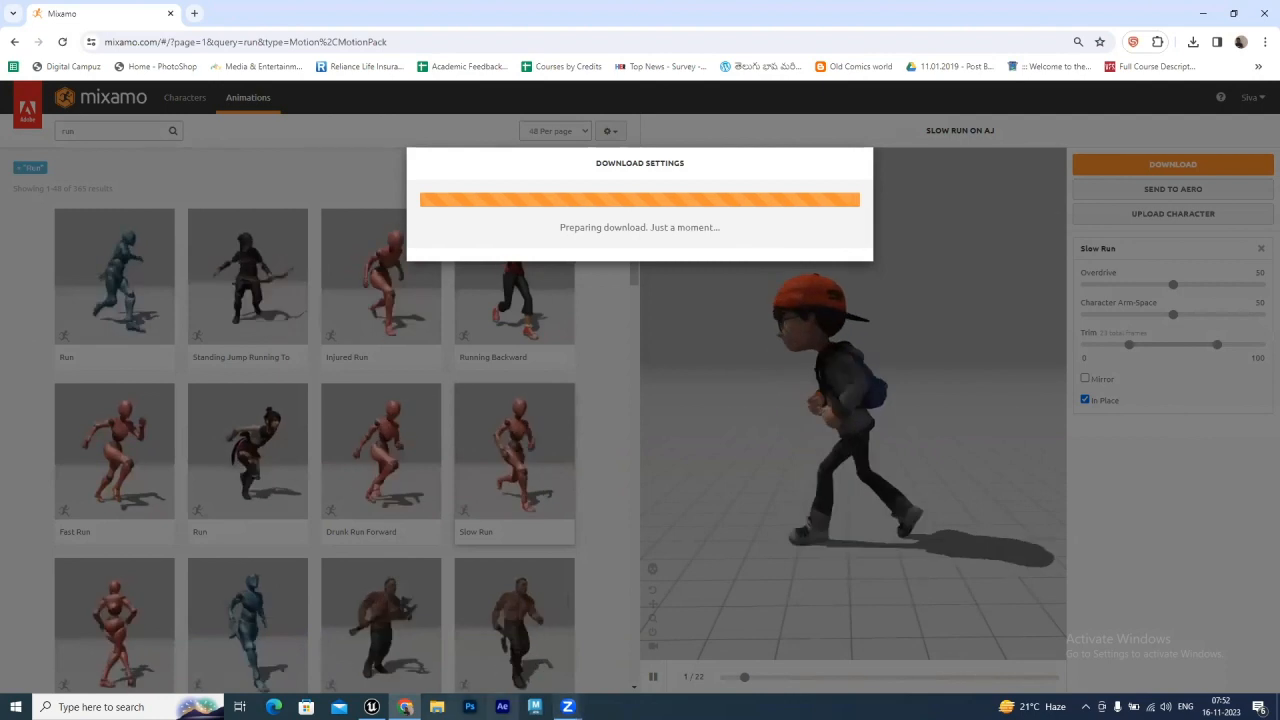
pyautogui.moveTo(372, 706)
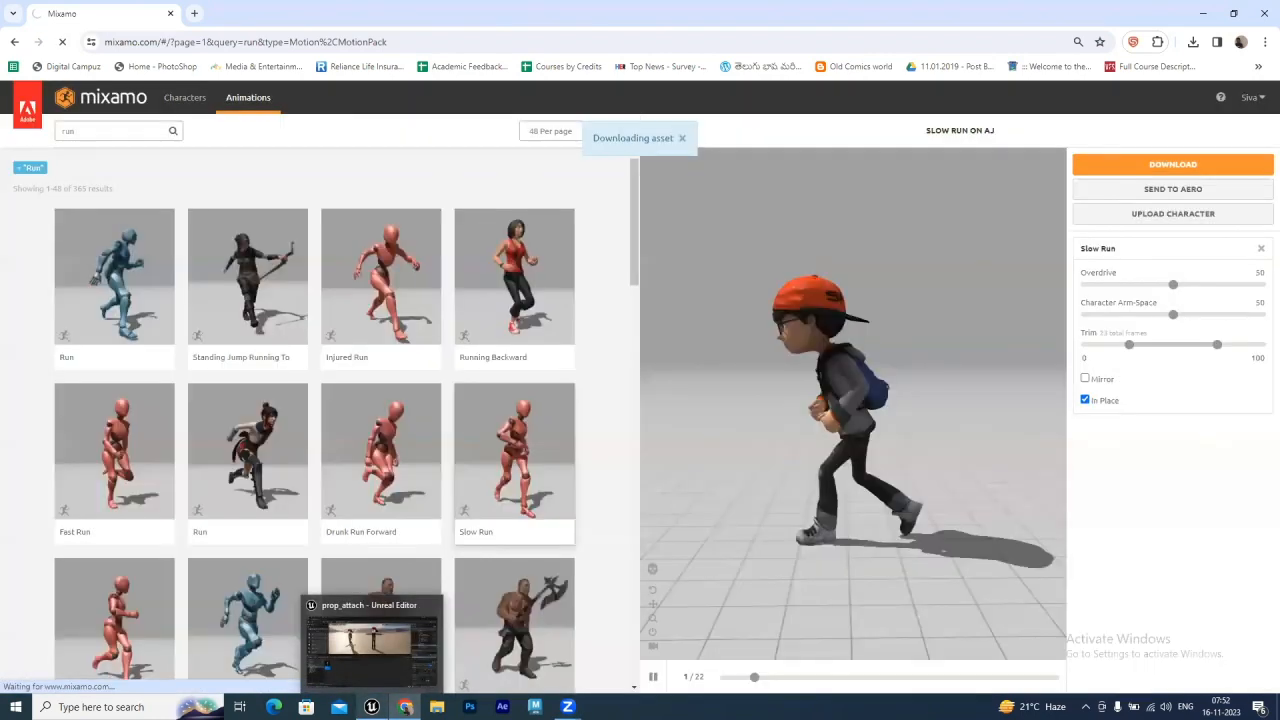
# Import the Slow Run and Body Block FBX files into the FBX_Animation folder
pyautogui.click(372, 640)
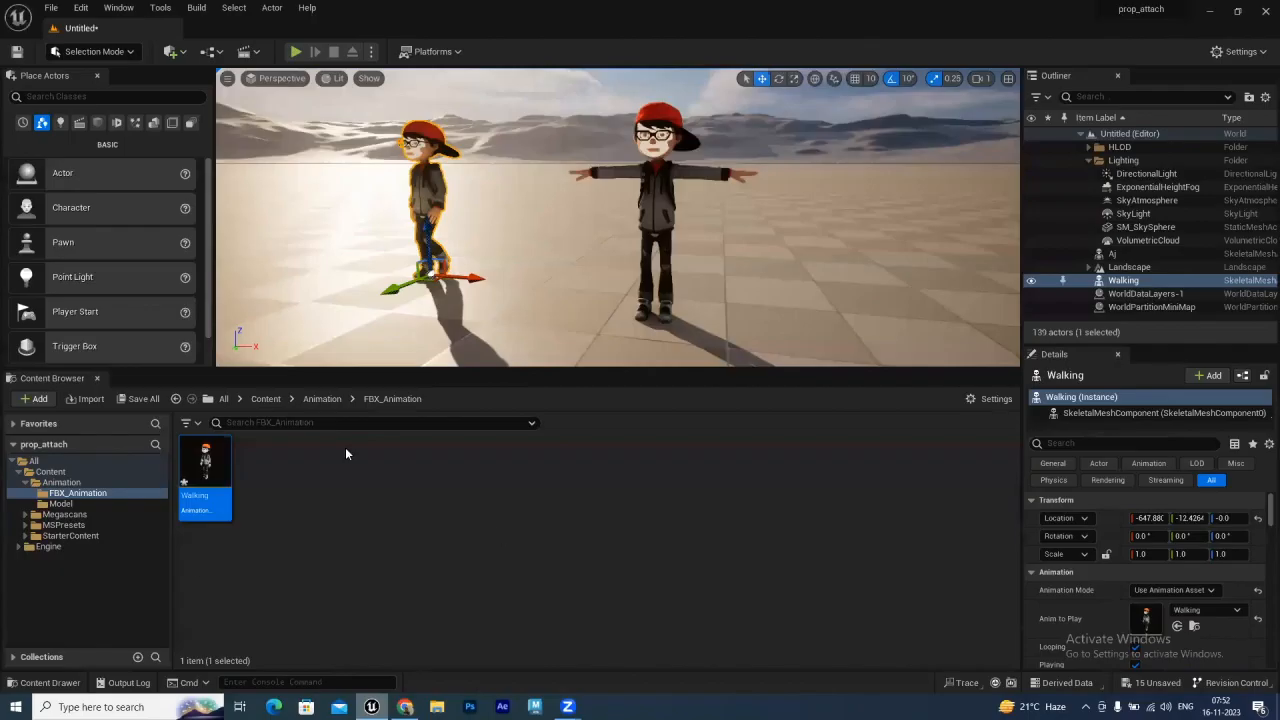
pyautogui.click(296, 490)
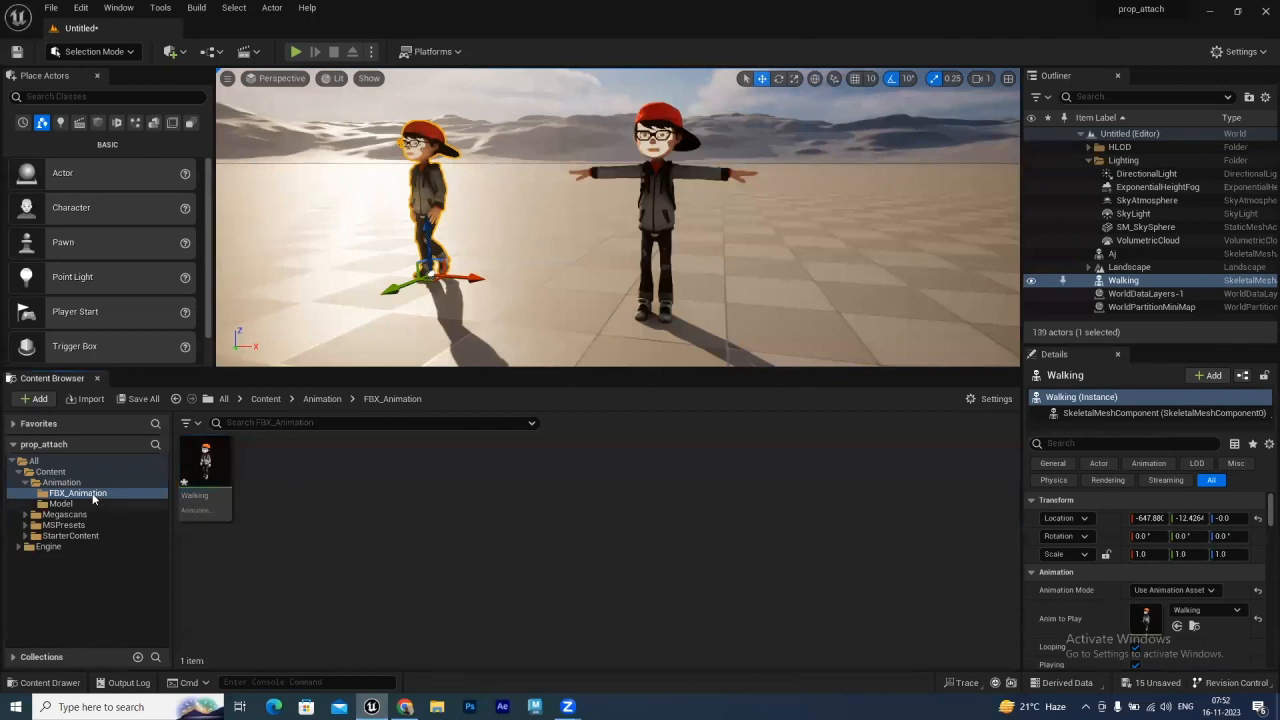
pyautogui.rightClick(283, 490)
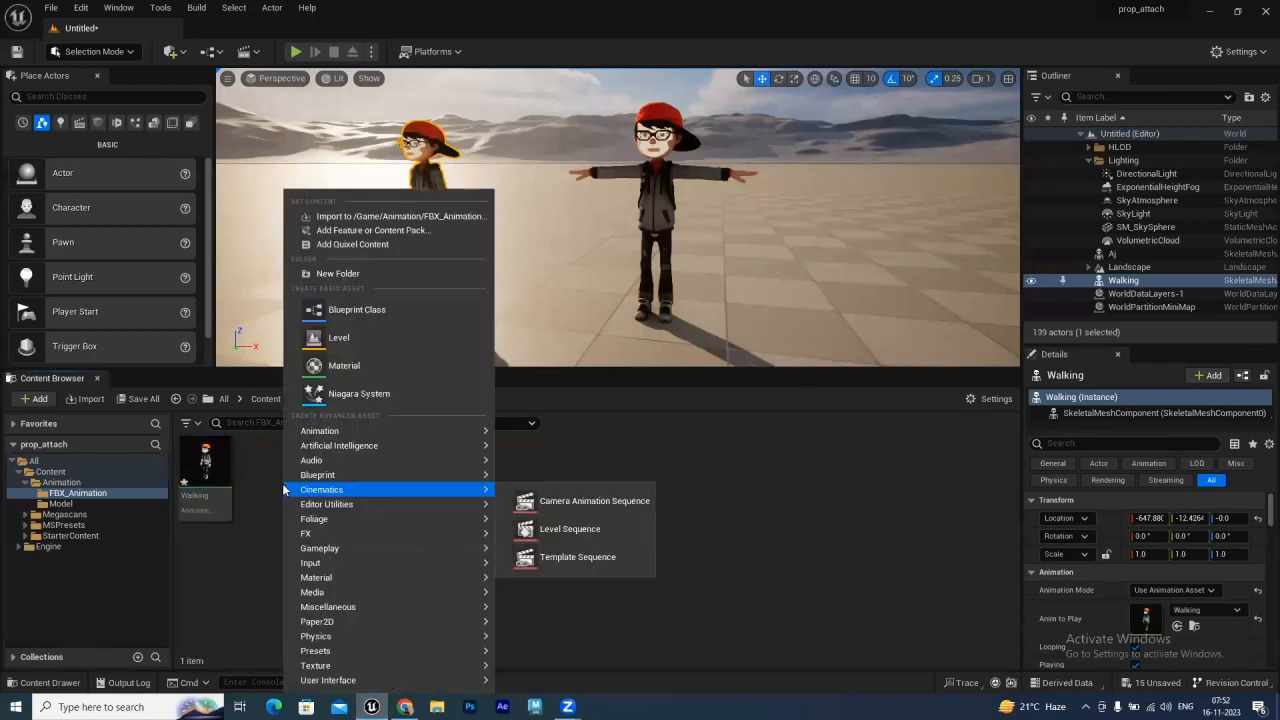
pyautogui.click(341, 220)
pyautogui.click(193, 110)
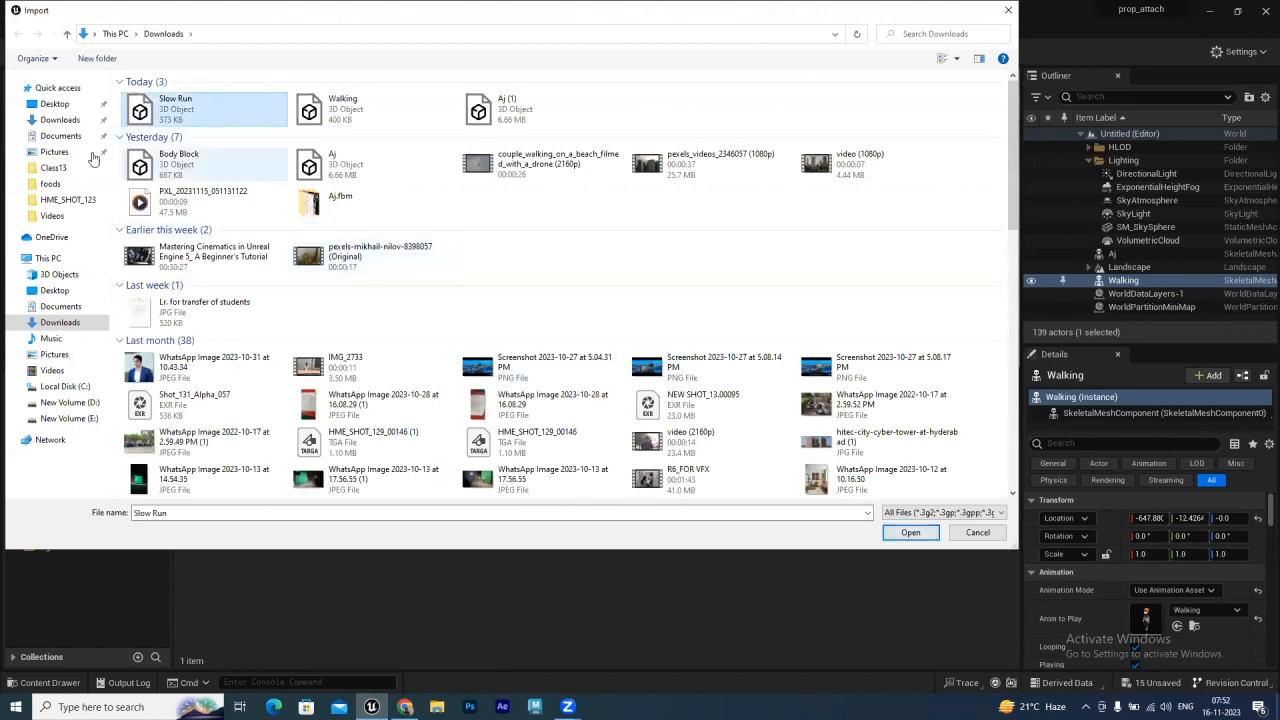
pyautogui.keyDown('ctrl'); pyautogui.click(177, 166); pyautogui.keyUp('ctrl')
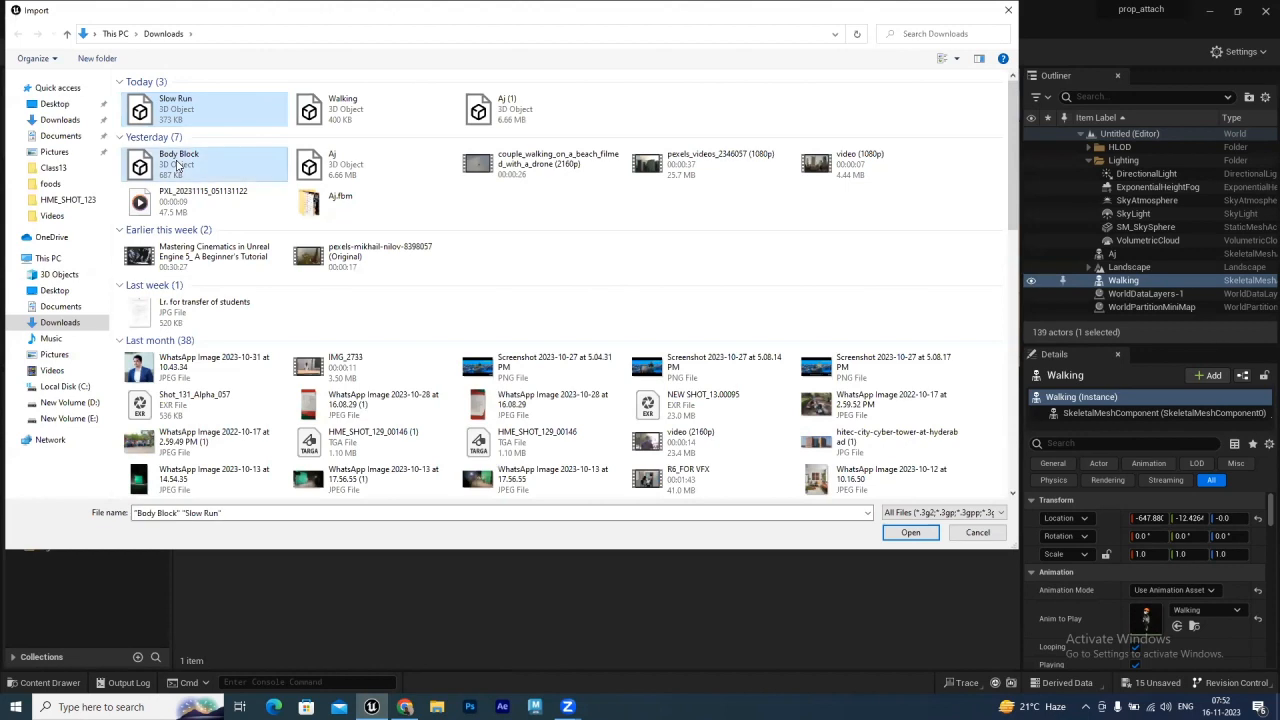
pyautogui.click(914, 533)
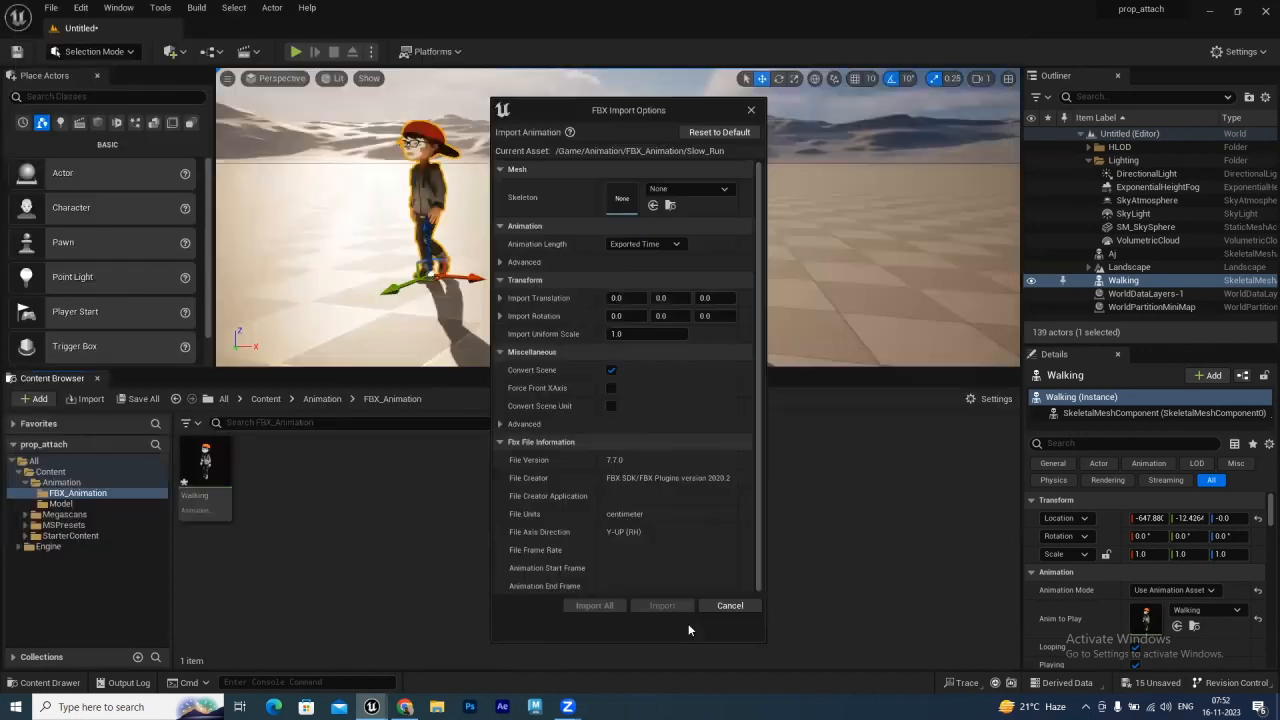
# Assign Aj_Skeleton as the skeleton for the new animations and import all
pyautogui.click(697, 190)
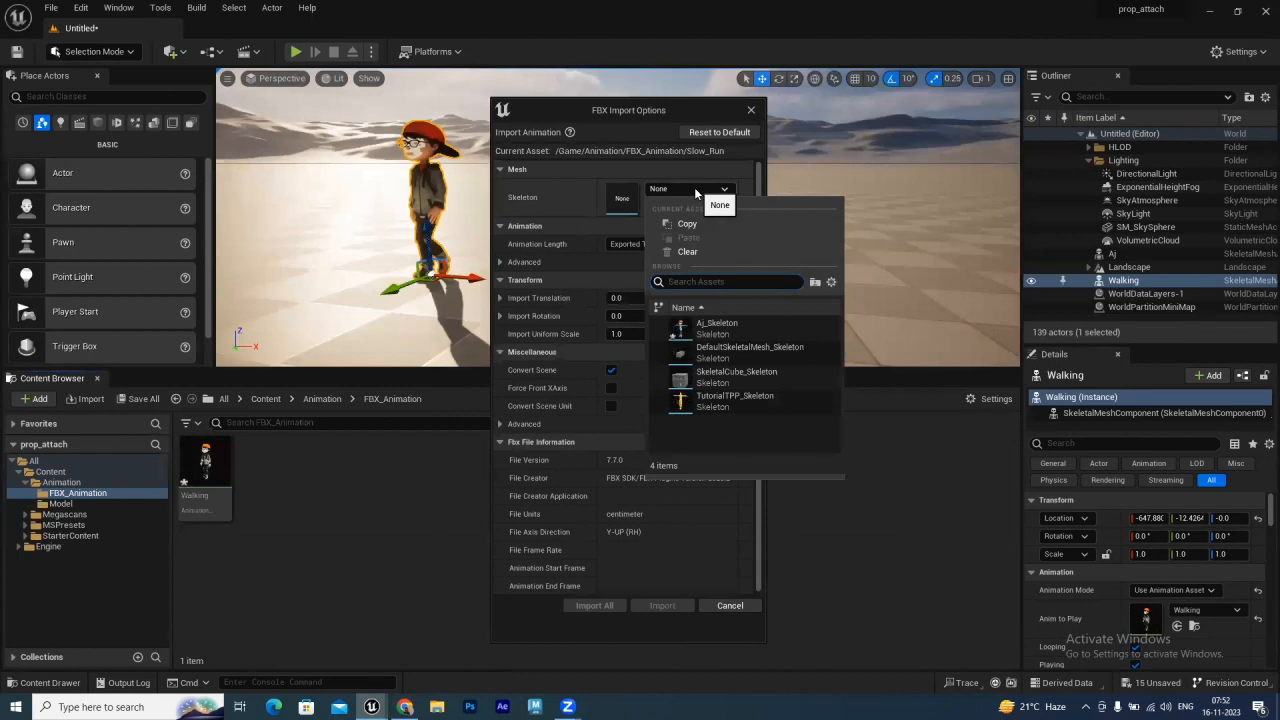
pyautogui.click(716, 328)
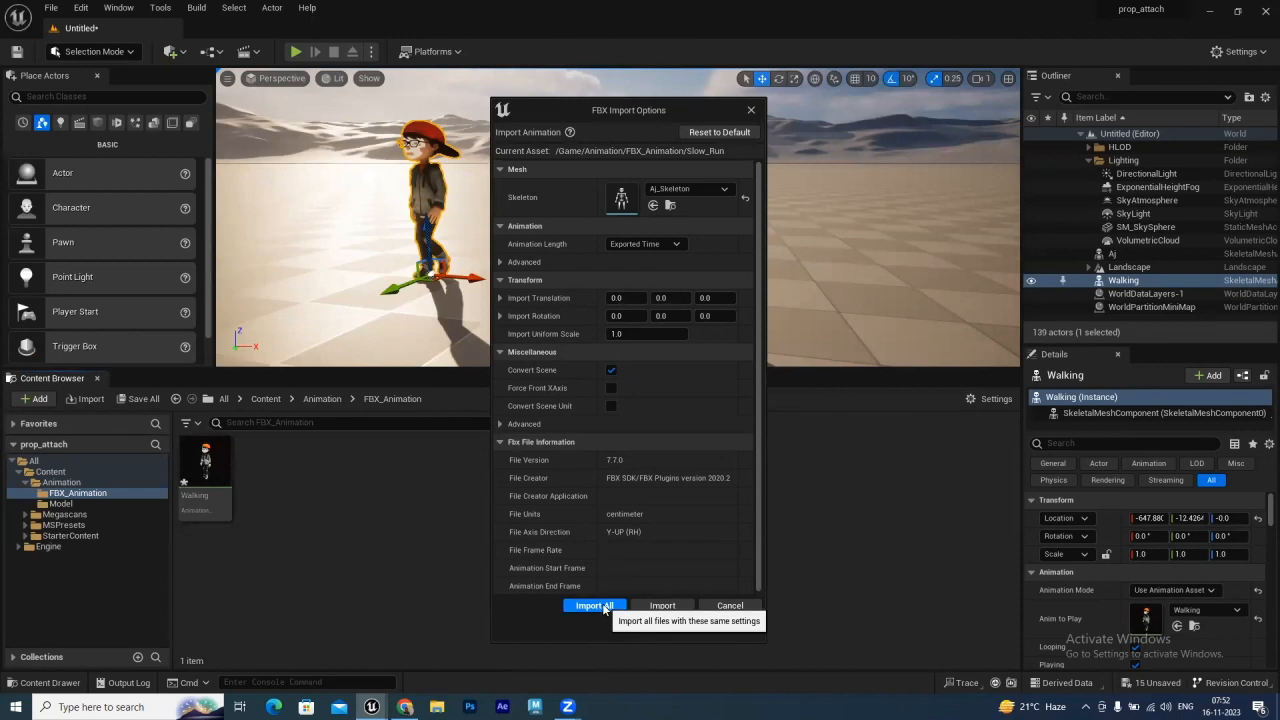
pyautogui.click(594, 605)
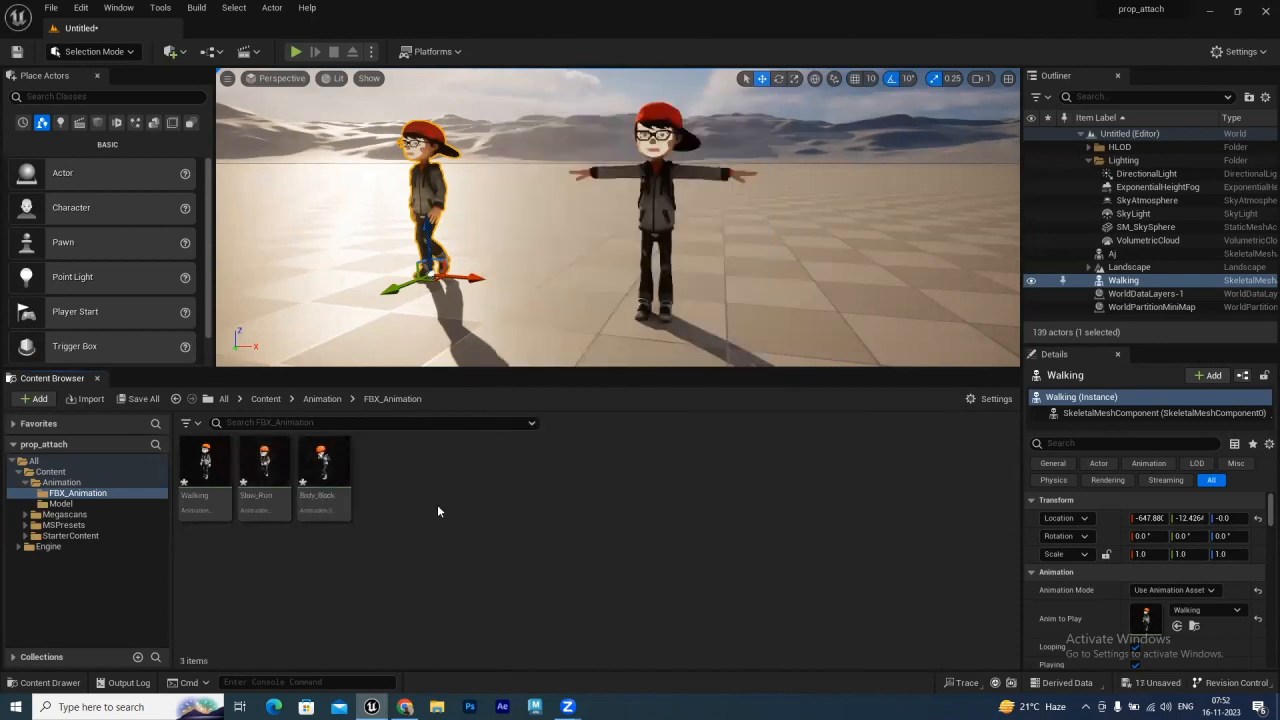
# Place the Body_Block and Slow_Run animations in the level and play the level to preview them
pyautogui.moveTo(322, 465); pyautogui.dragTo(524, 286)
pyautogui.moveTo(264, 465); pyautogui.dragTo(338, 265)
pyautogui.hotkey('alt', 'p')
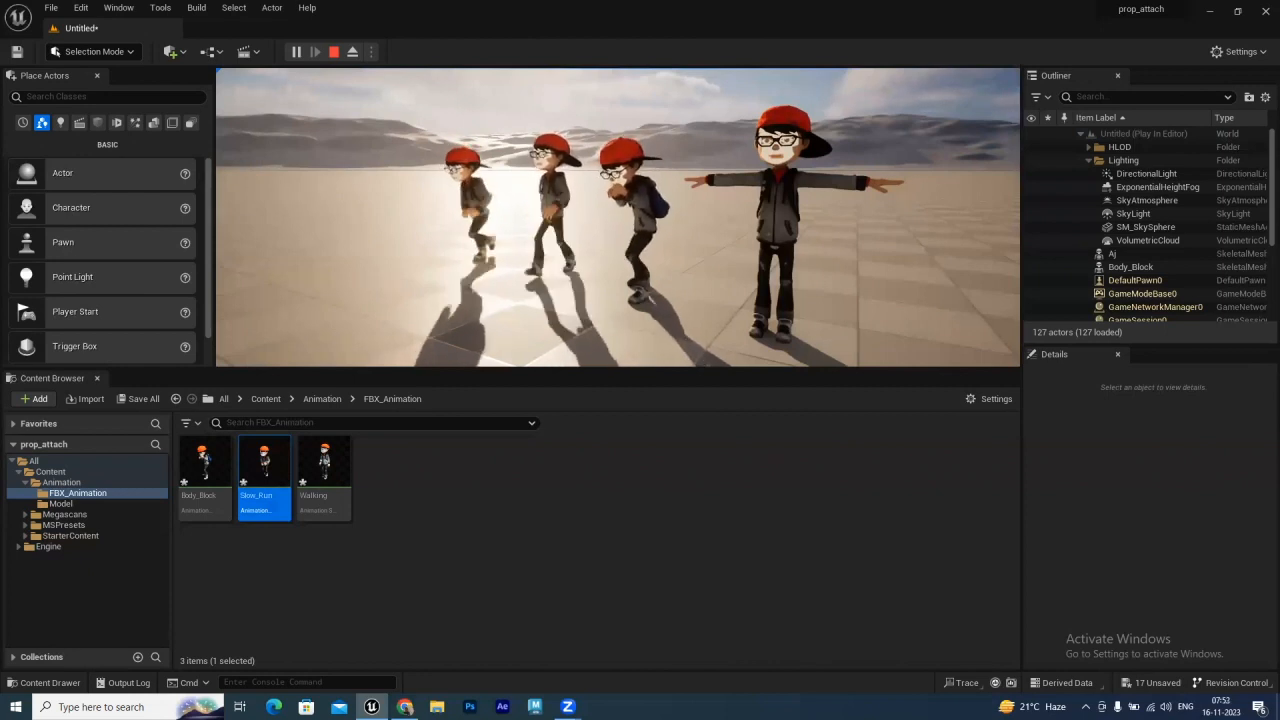
pyautogui.press('Escape')
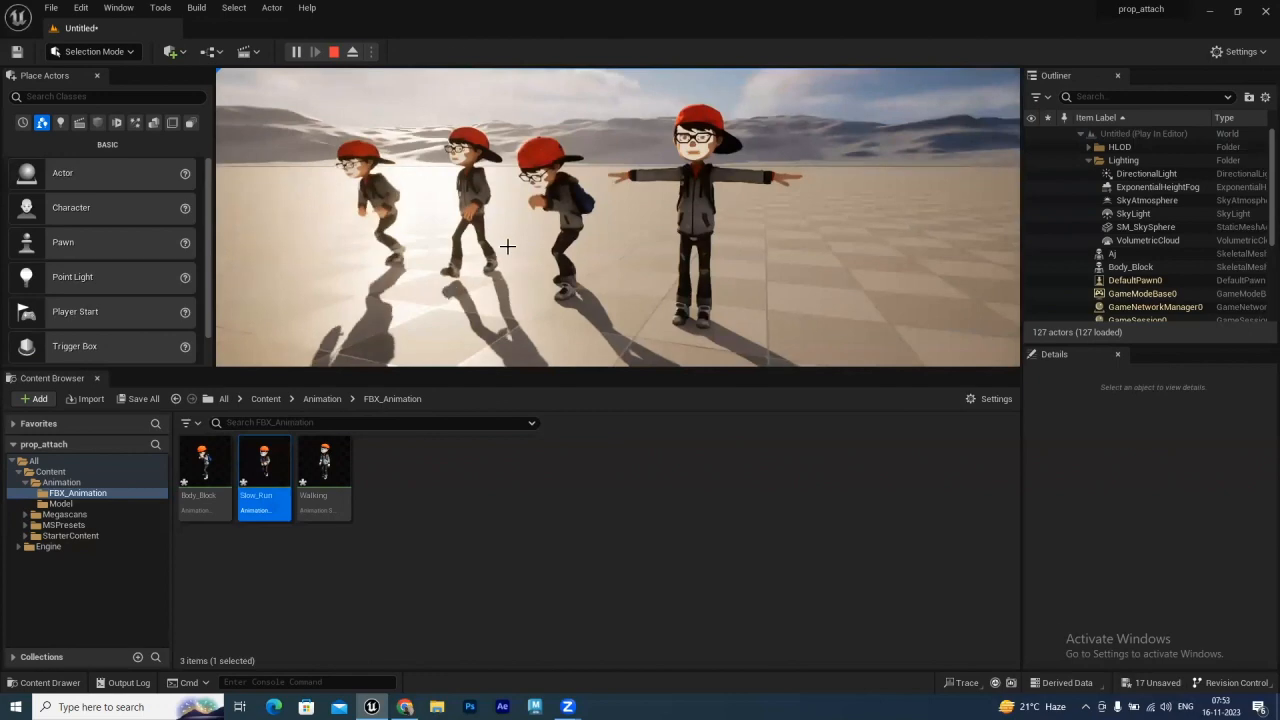